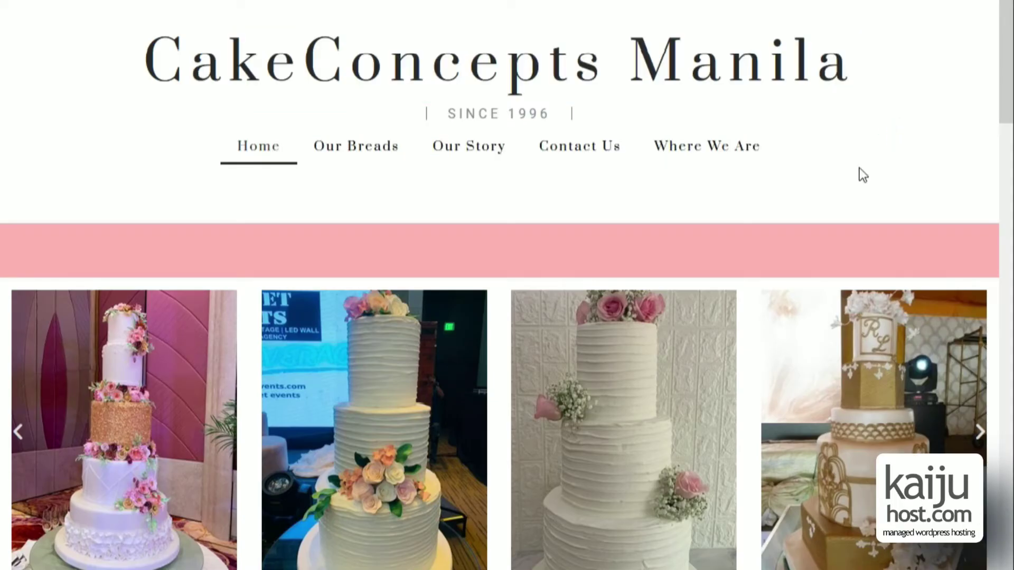
Scroll down the CakeConcepts Manila home page to the cake categories and footer.
{"action": "scroll", "coordinate": [860, 168], "scroll_direction": "down", "scroll_amount": 10}
{"action": "scroll", "coordinate": [860, 170], "scroll_direction": "down", "scroll_amount": 6}
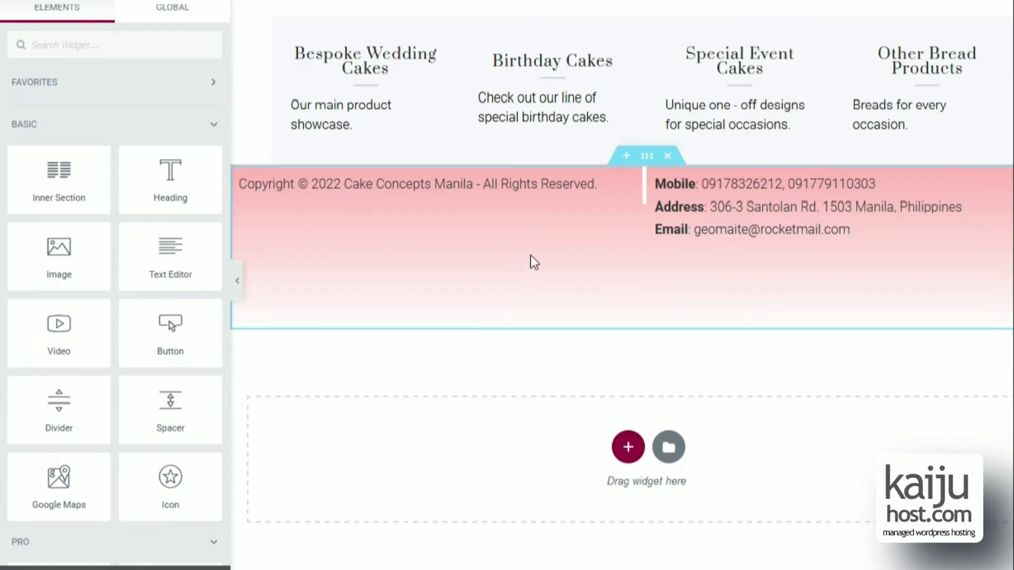
Duplicate the footer section, delete the copy's copyright and contact columns, and search widgets for 'form'.
{"action": "right_click", "coordinate": [676, 164]}
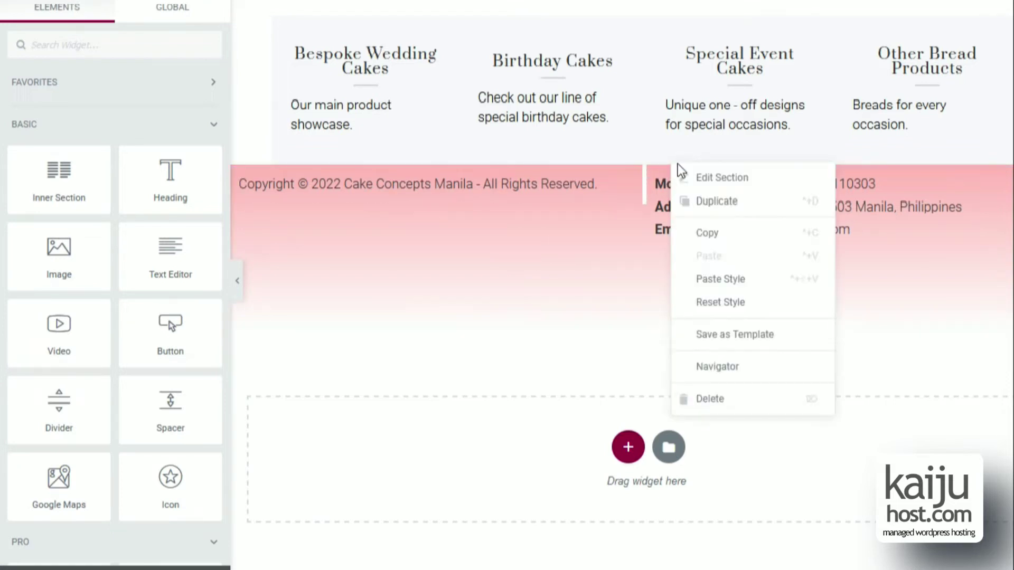
{"action": "left_click", "coordinate": [689, 201]}
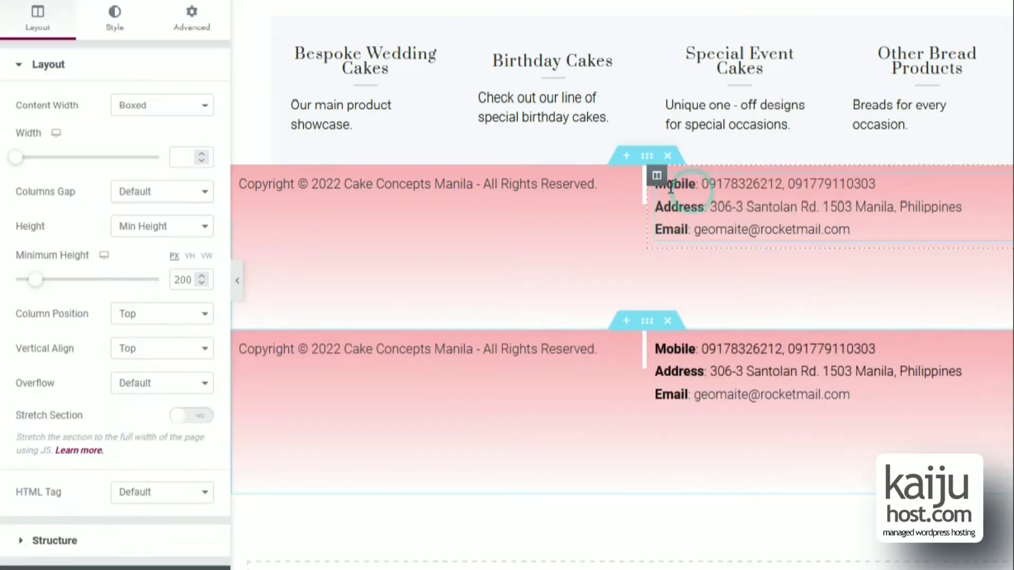
{"action": "right_click", "coordinate": [240, 188]}
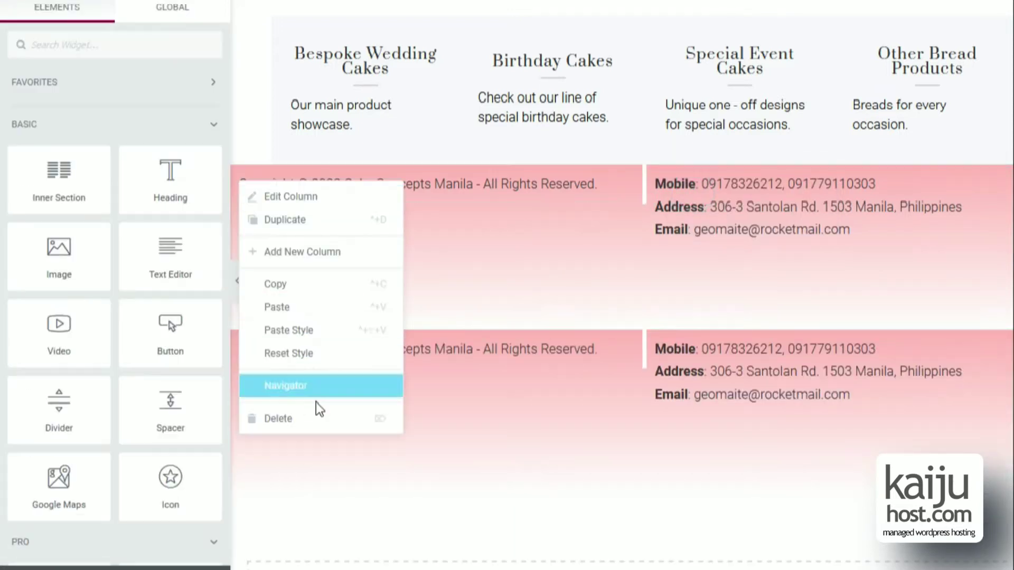
{"action": "left_click", "coordinate": [319, 429]}
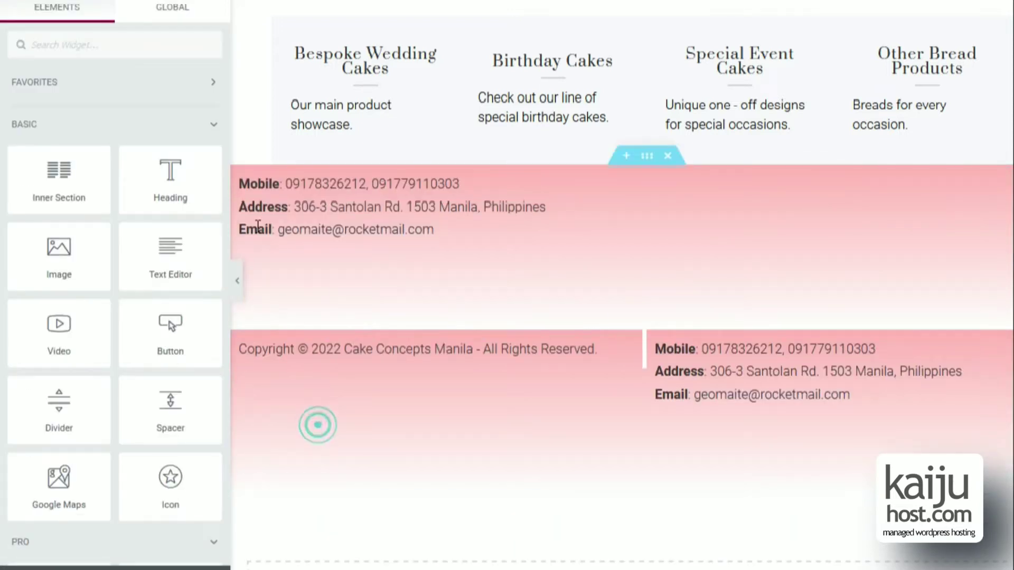
{"action": "right_click", "coordinate": [247, 180]}
{"action": "left_click", "coordinate": [323, 417]}
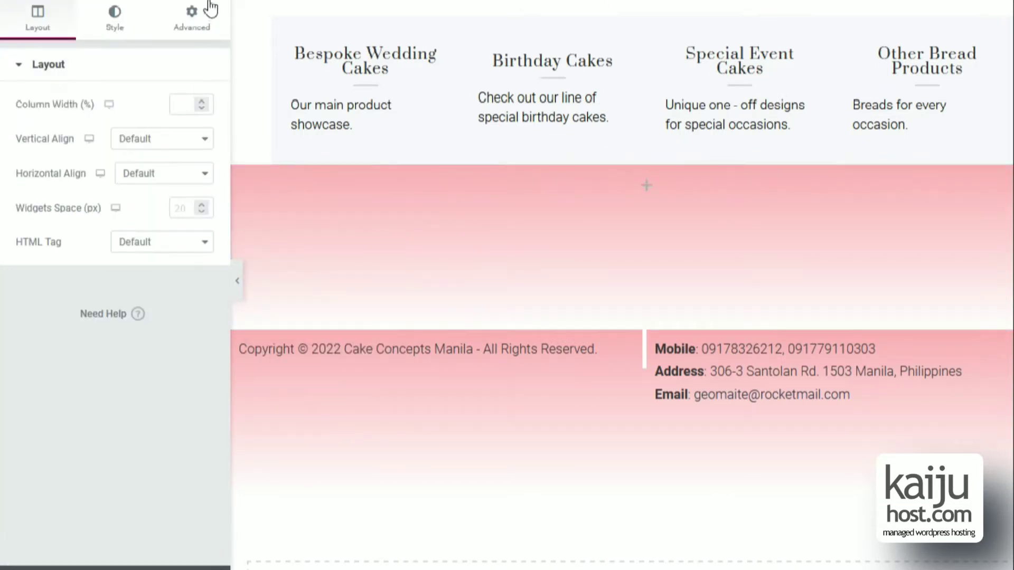
{"action": "left_click", "coordinate": [191, 6]}
{"action": "type", "text": "f"}
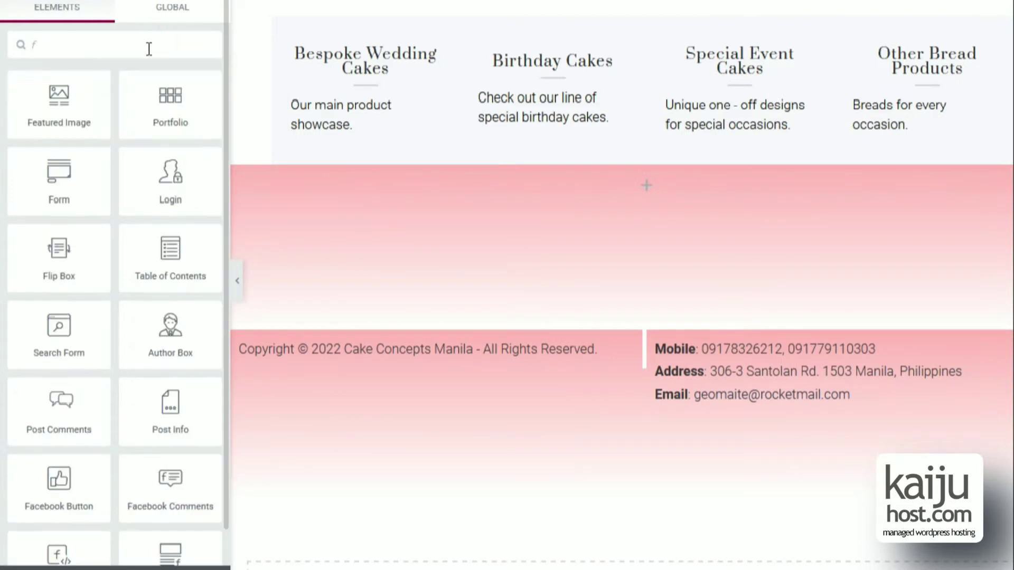
{"action": "type", "text": "orm"}
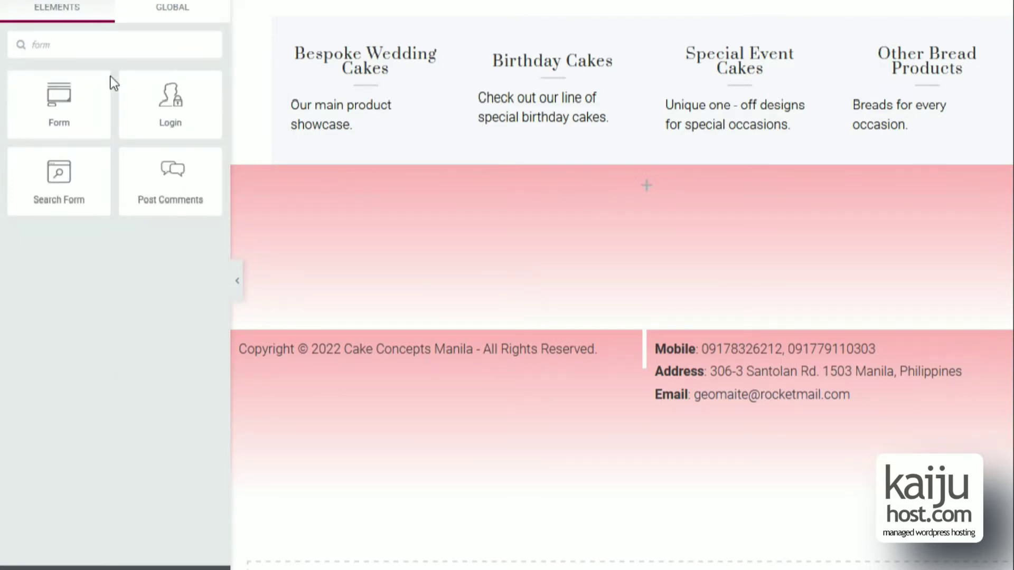
Drop a Form widget into the empty section and add a fourth text field labelled Mobile.
{"action": "left_click_drag", "start_coordinate": [100, 87], "coordinate": [328, 196]}
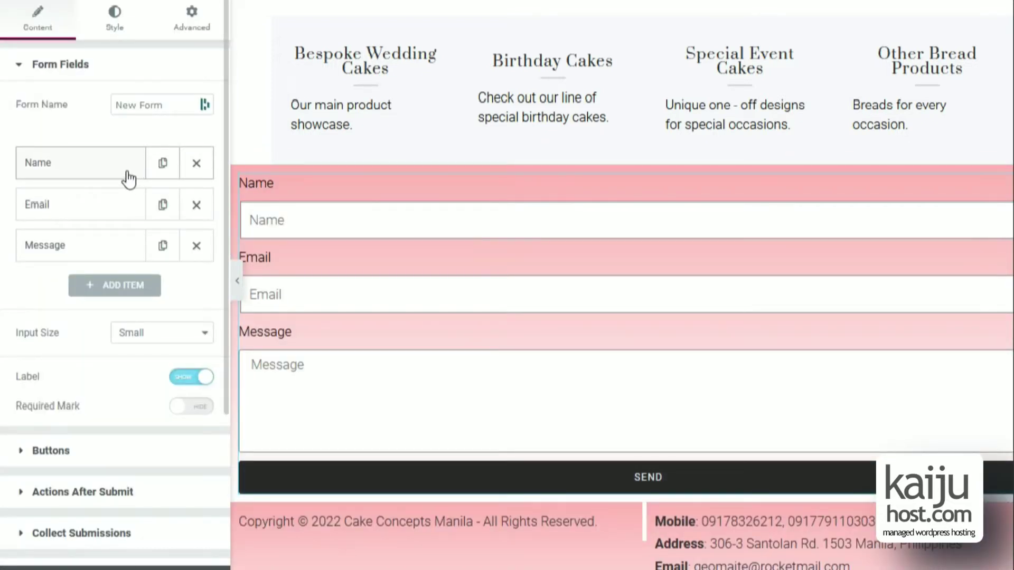
{"action": "left_click", "coordinate": [119, 286]}
{"action": "left_click", "coordinate": [115, 286]}
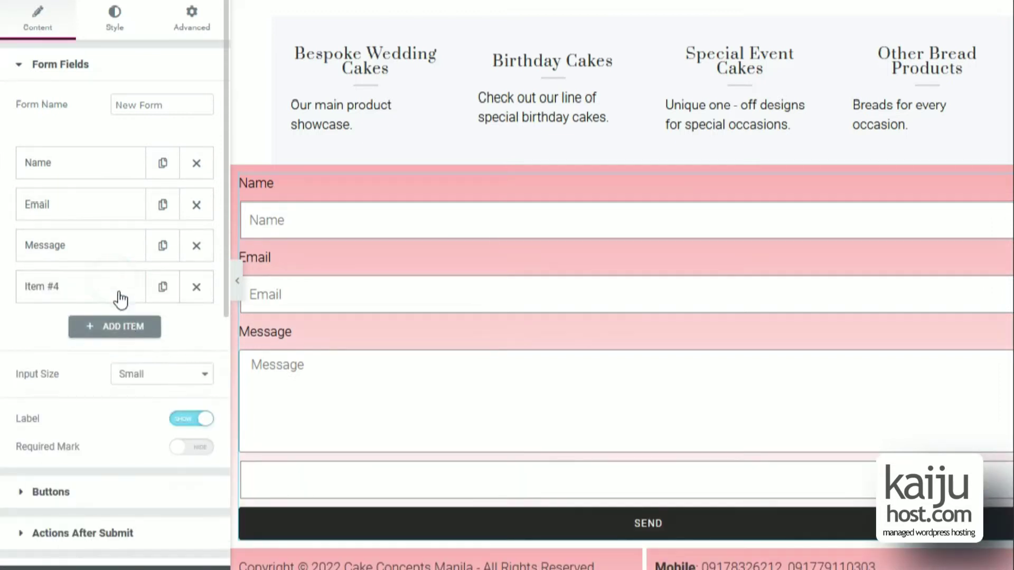
{"action": "left_click", "coordinate": [119, 288]}
{"action": "left_click", "coordinate": [147, 370]}
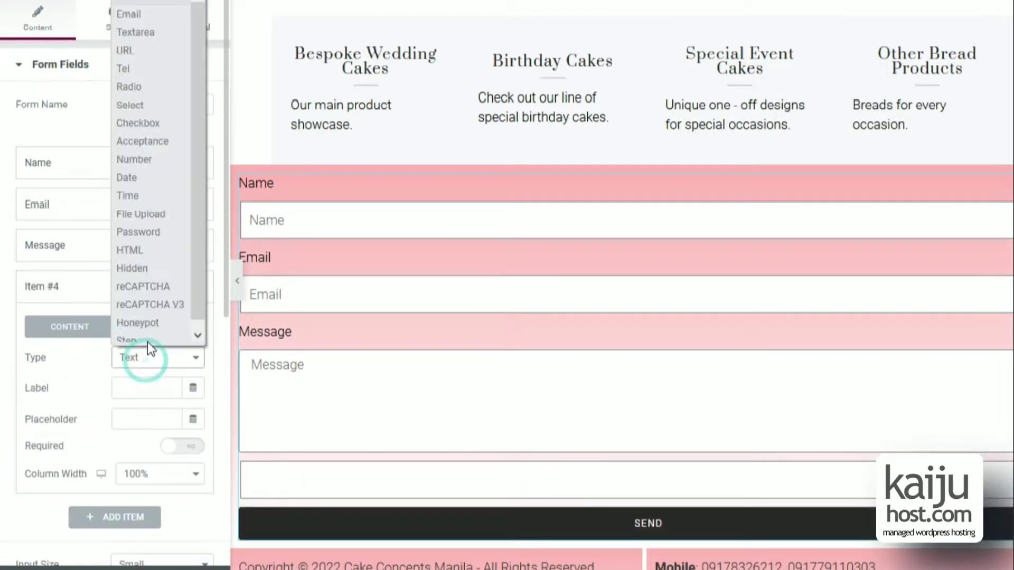
{"action": "left_click", "coordinate": [139, 392]}
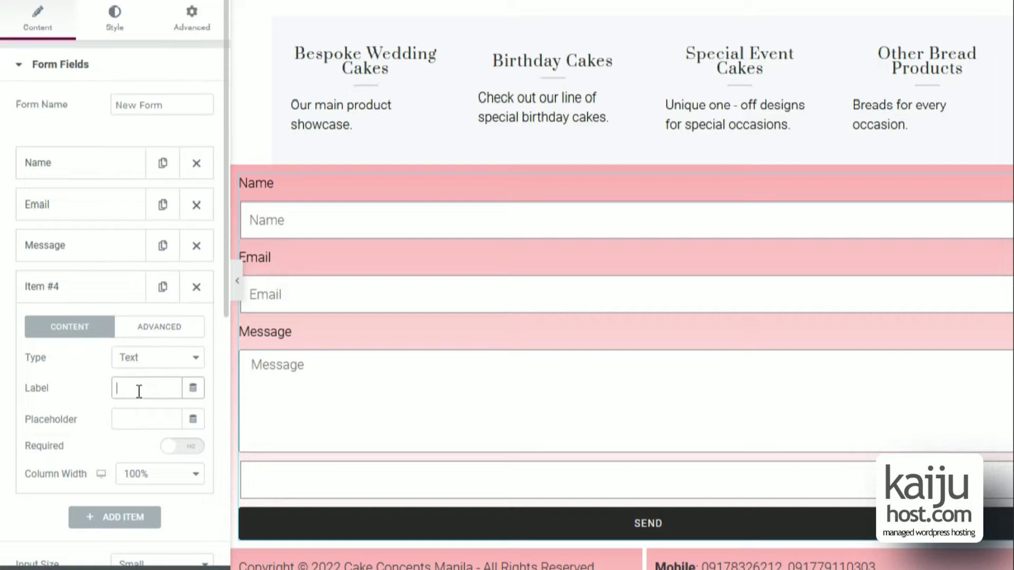
{"action": "left_click", "coordinate": [106, 248]}
{"action": "double_click", "coordinate": [139, 345]}
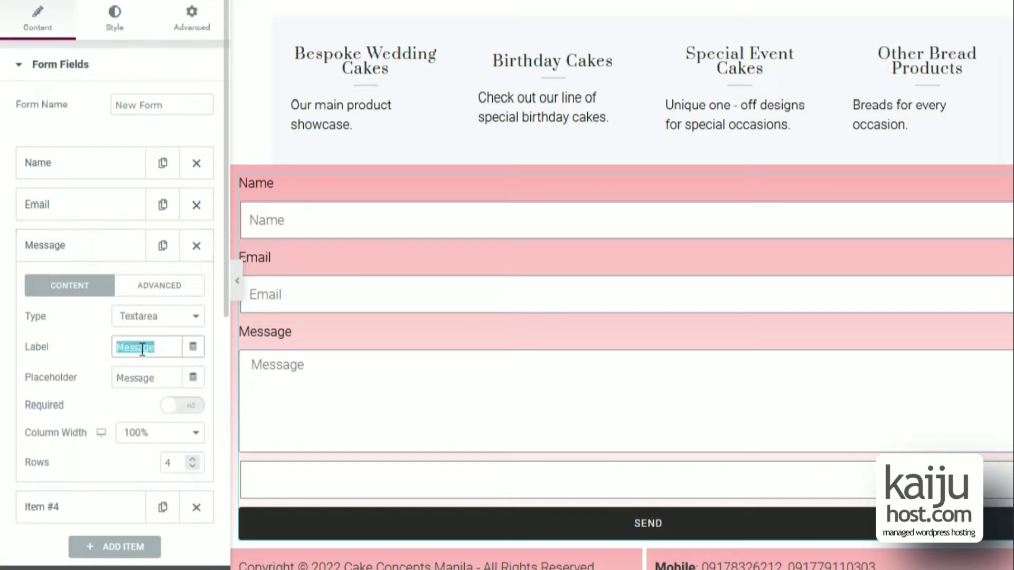
{"action": "left_click", "coordinate": [83, 246]}
{"action": "left_click", "coordinate": [90, 286]}
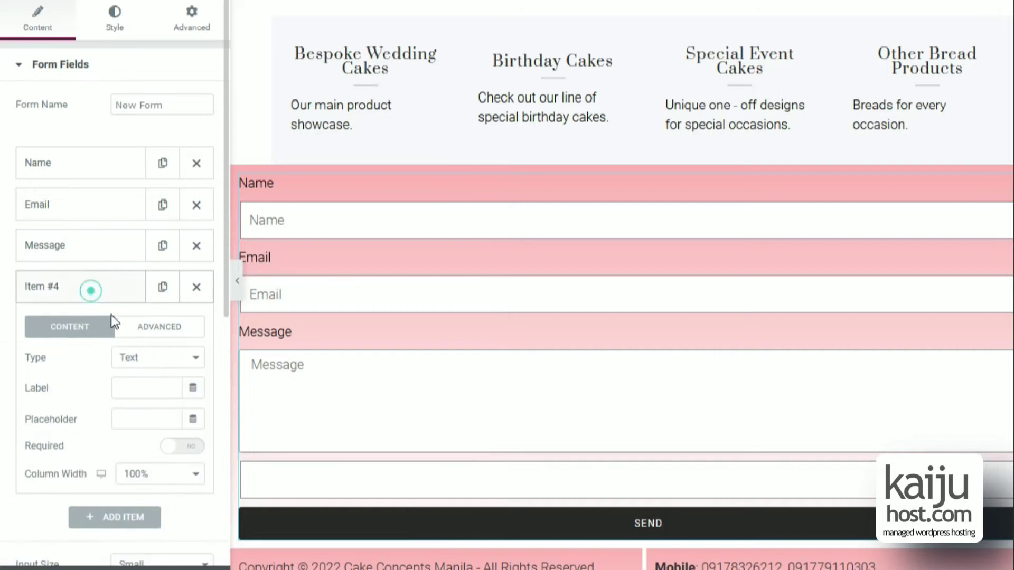
{"action": "left_click", "coordinate": [151, 388]}
{"action": "type", "text": "Mobile"}
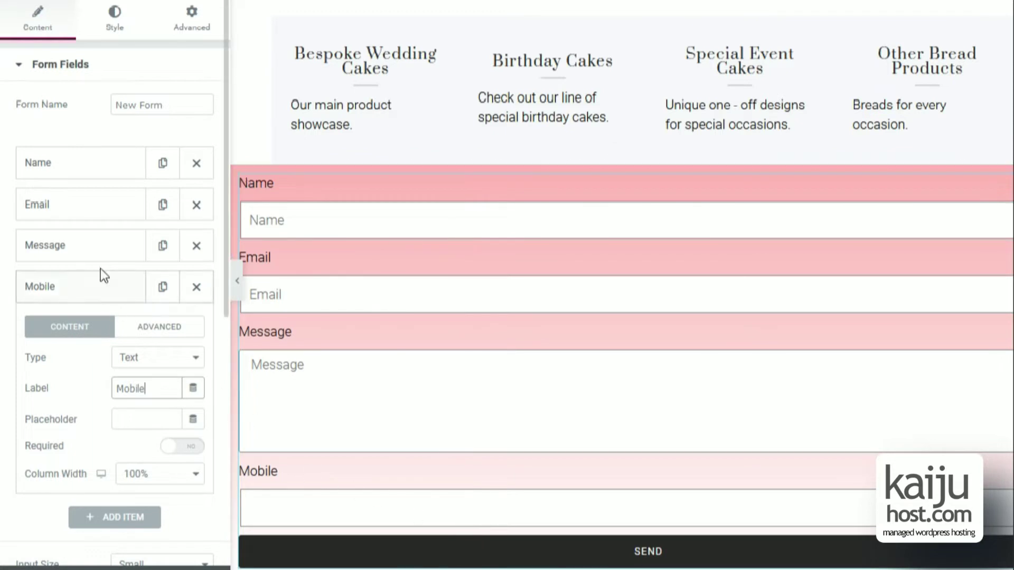
Clear the Message, Email and Name placeholders and move Mobile above Message.
{"action": "left_click", "coordinate": [97, 245]}
{"action": "double_click", "coordinate": [143, 378]}
{"action": "key", "text": "BackSpace"}
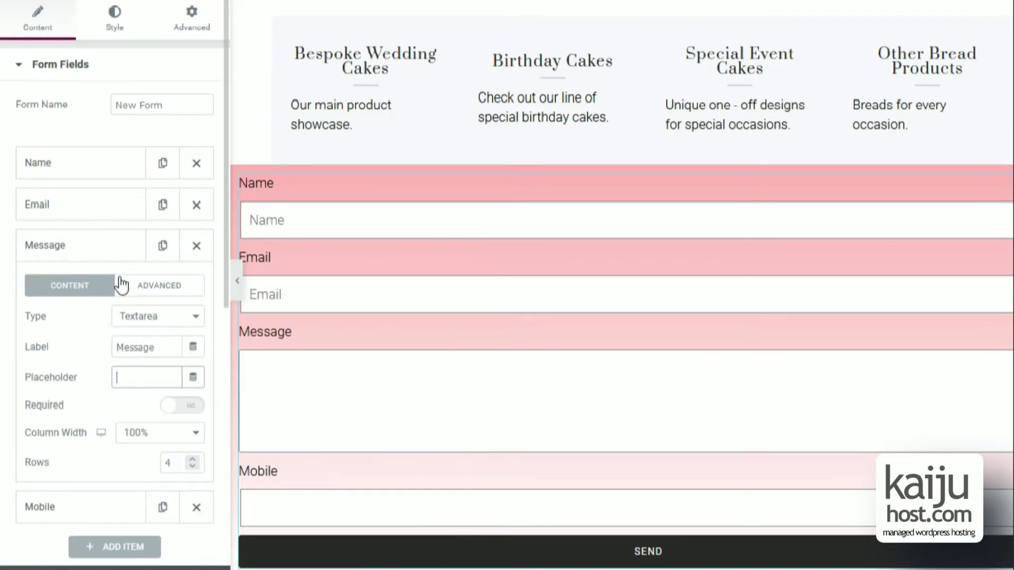
{"action": "left_click", "coordinate": [103, 208]}
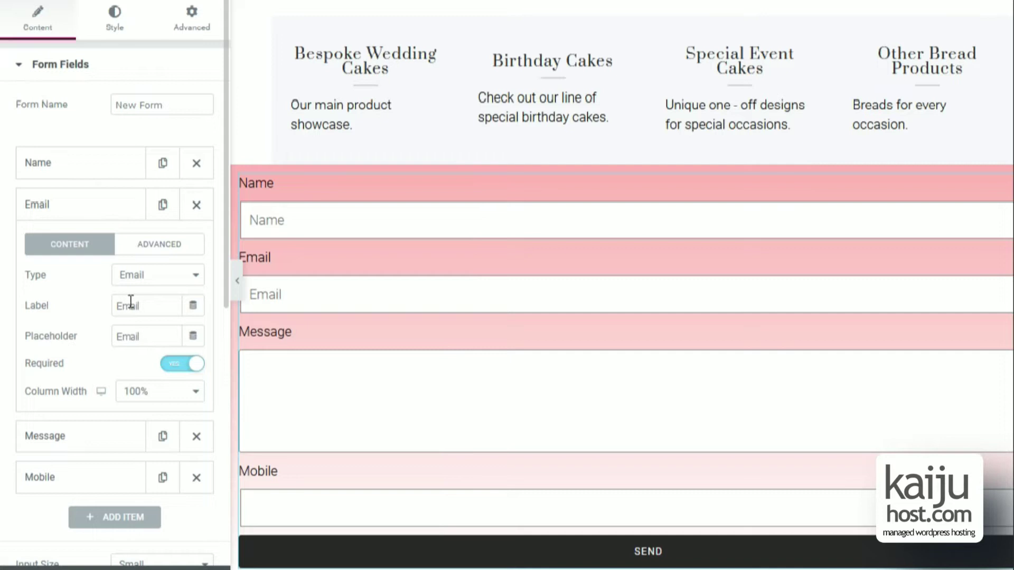
{"action": "double_click", "coordinate": [142, 333]}
{"action": "key", "text": "BackSpace"}
{"action": "left_click", "coordinate": [99, 171]}
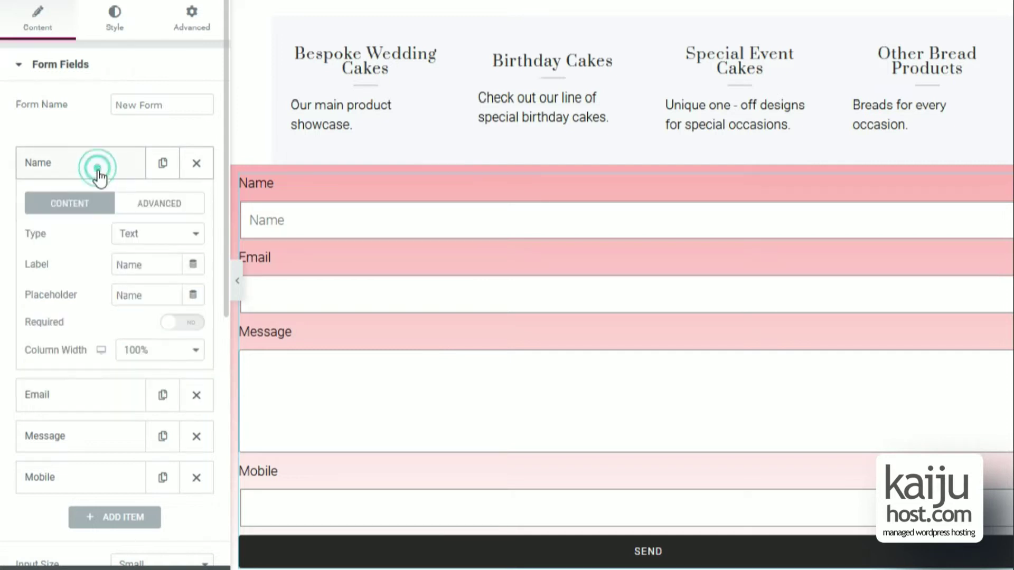
{"action": "double_click", "coordinate": [145, 295]}
{"action": "key", "text": "BackSpace"}
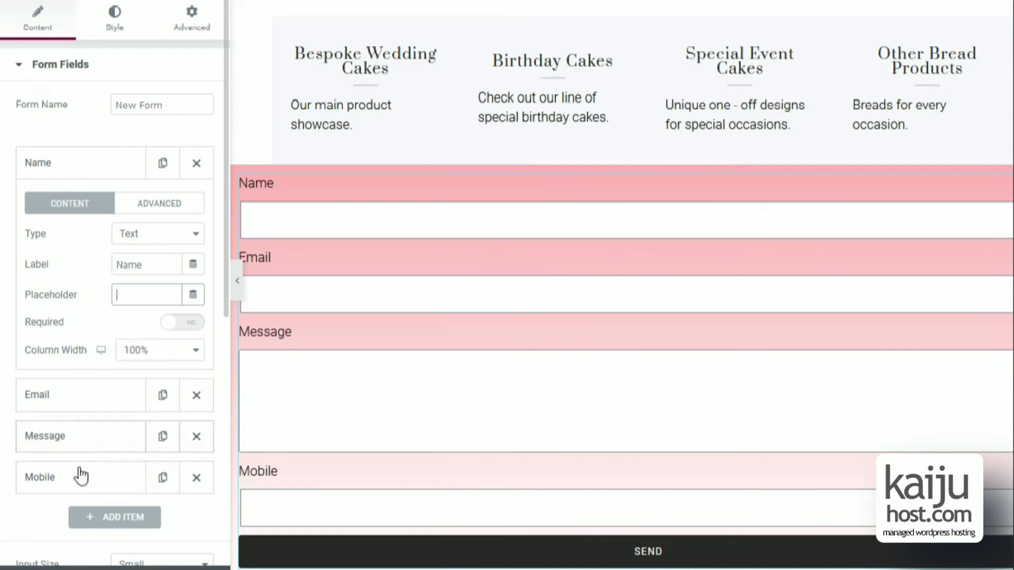
{"action": "left_click_drag", "start_coordinate": [77, 475], "coordinate": [96, 447]}
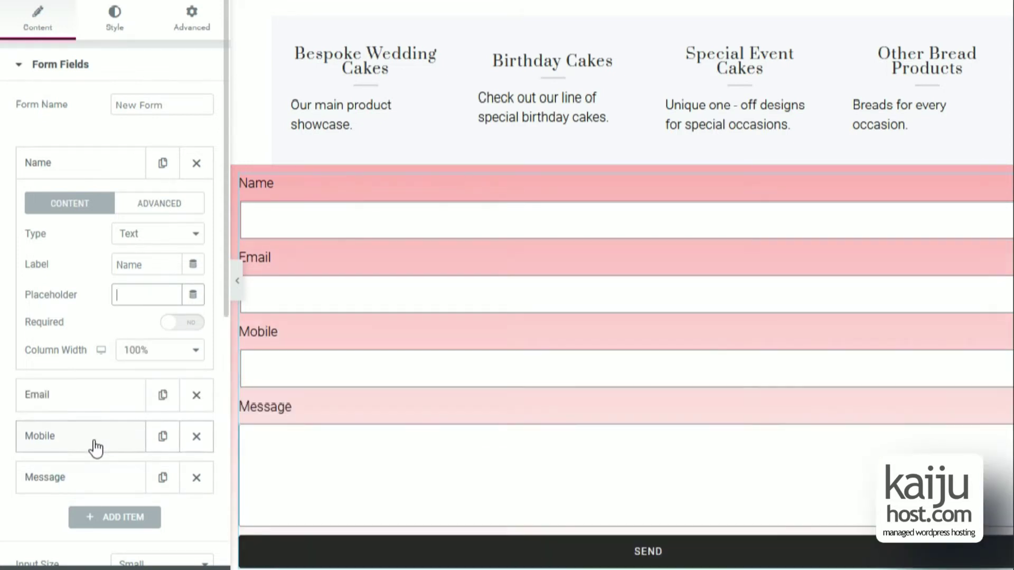
Make the form's Name field required.
{"action": "left_click", "coordinate": [77, 162]}
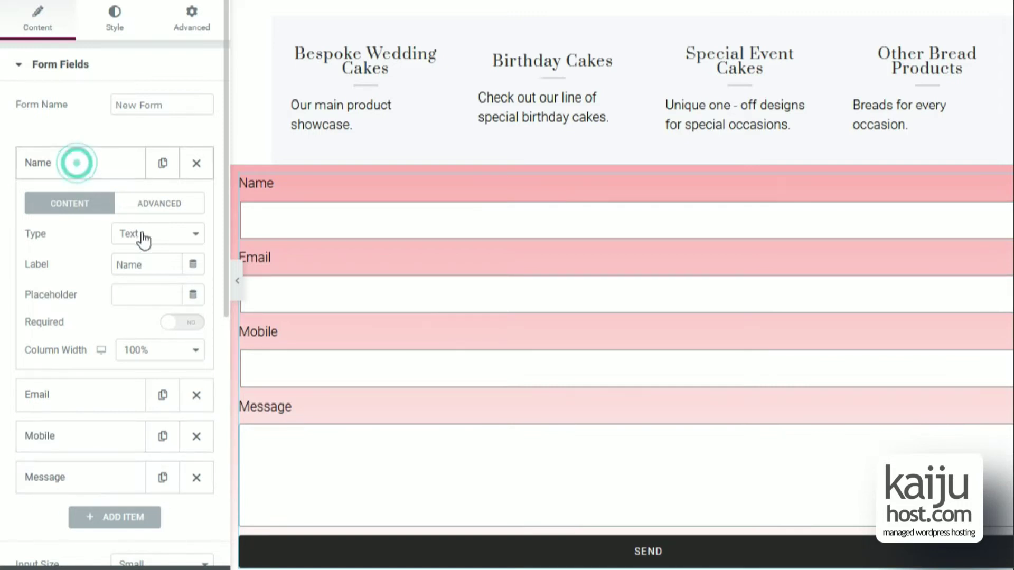
{"action": "left_click", "coordinate": [177, 324]}
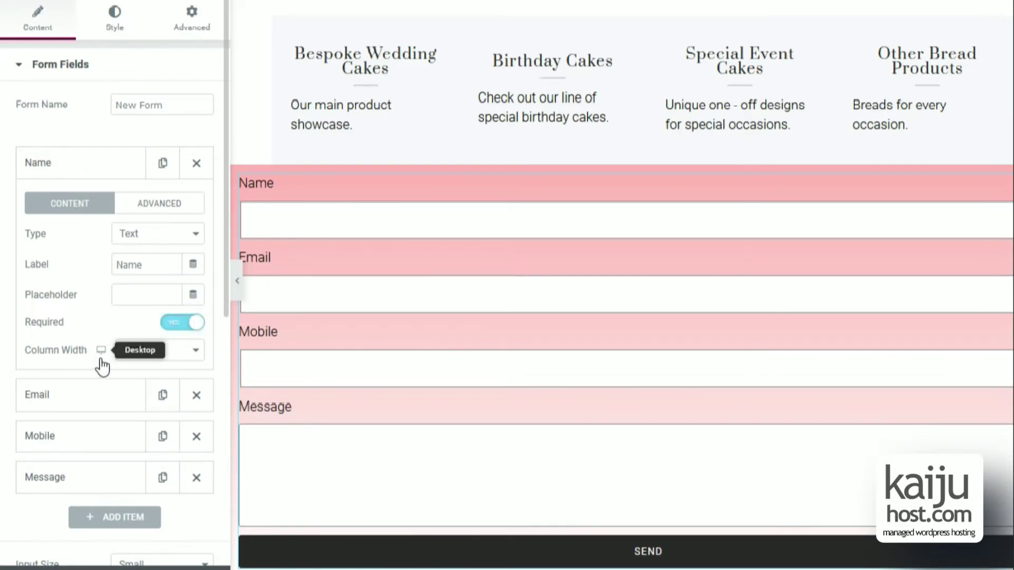
{"action": "scroll", "coordinate": [94, 376], "scroll_direction": "down", "scroll_amount": 3}
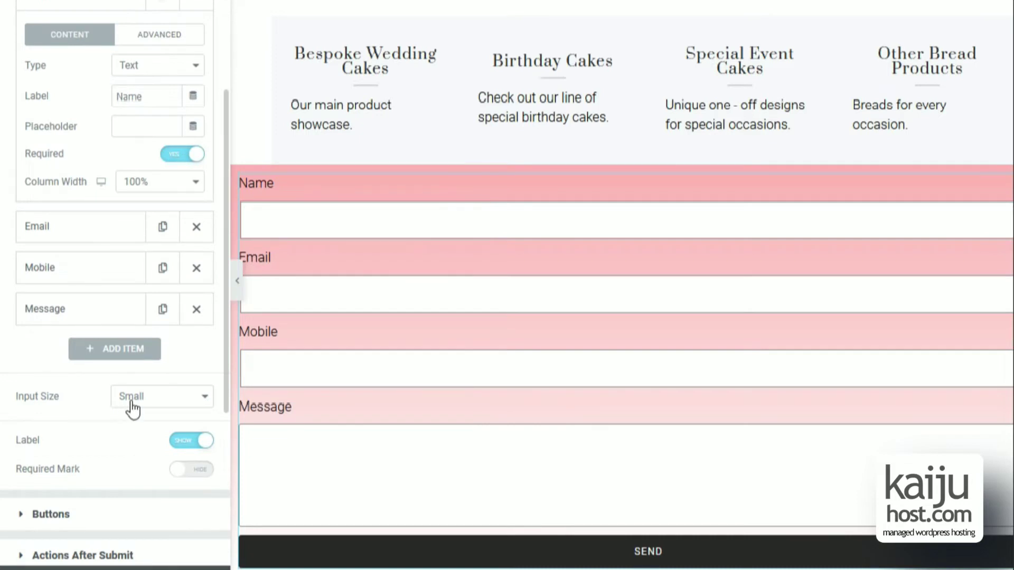
{"action": "scroll", "coordinate": [42, 389], "scroll_direction": "down", "scroll_amount": 3}
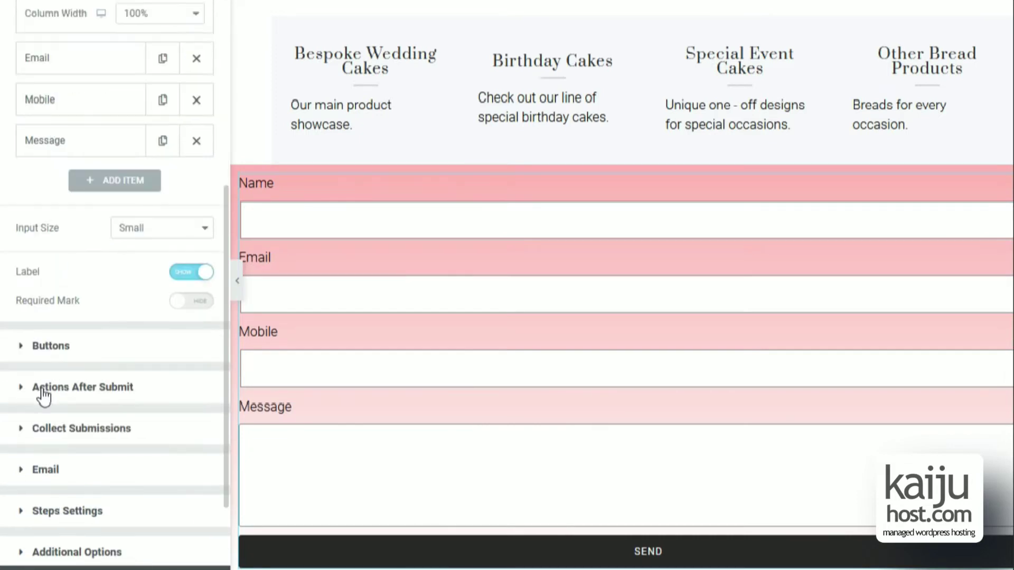
{"action": "scroll", "coordinate": [45, 390], "scroll_direction": "up", "scroll_amount": 1}
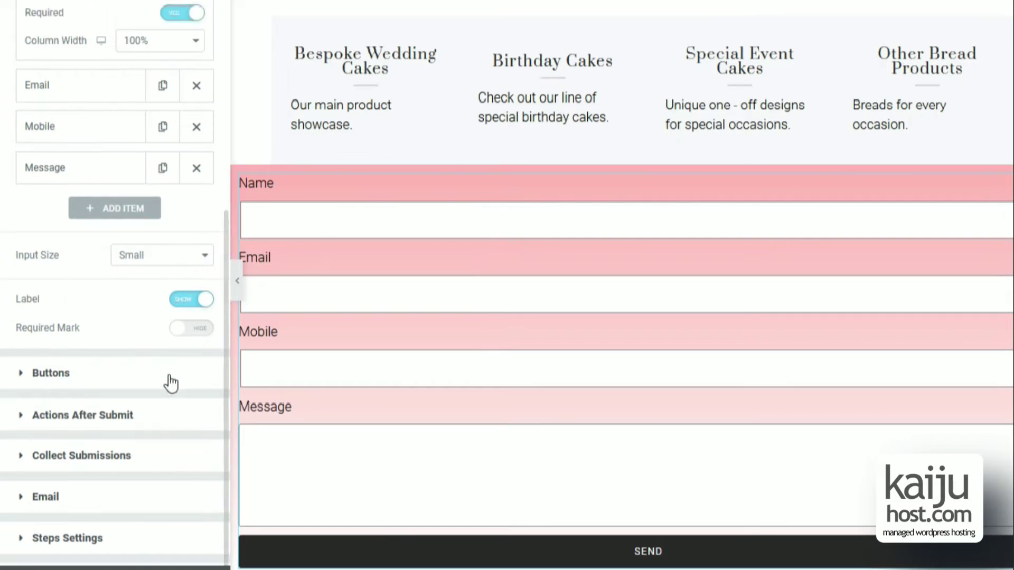
{"action": "left_click", "coordinate": [113, 513]}
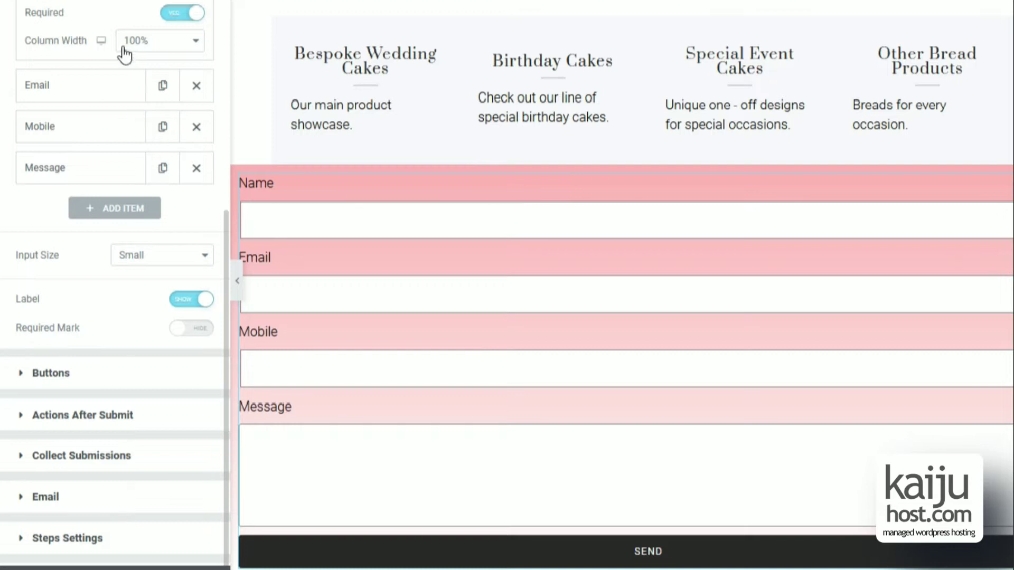
{"action": "scroll", "coordinate": [125, 49], "scroll_direction": "up", "scroll_amount": 6}
Set the form's label typography font family to Poppins.
{"action": "left_click", "coordinate": [114, 21]}
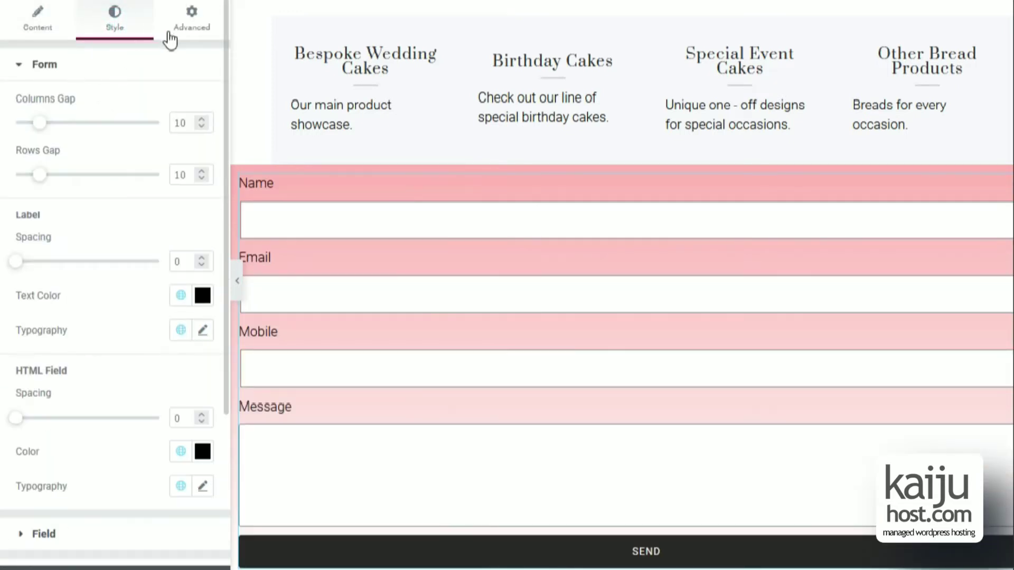
{"action": "left_click", "coordinate": [204, 339]}
{"action": "left_click", "coordinate": [161, 411]}
{"action": "left_click", "coordinate": [136, 219]}
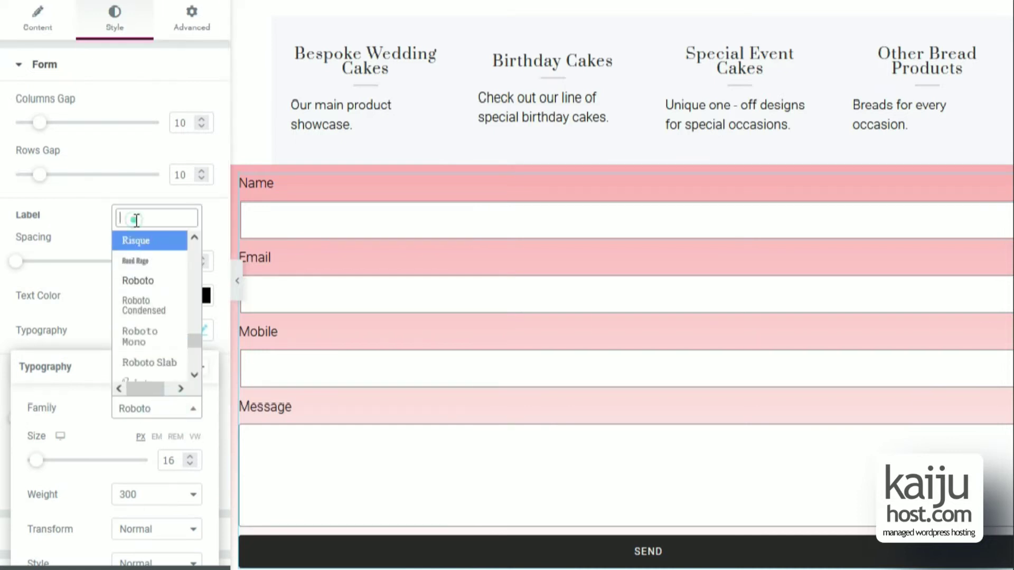
{"action": "type", "text": "popp"}
{"action": "left_click", "coordinate": [157, 387]}
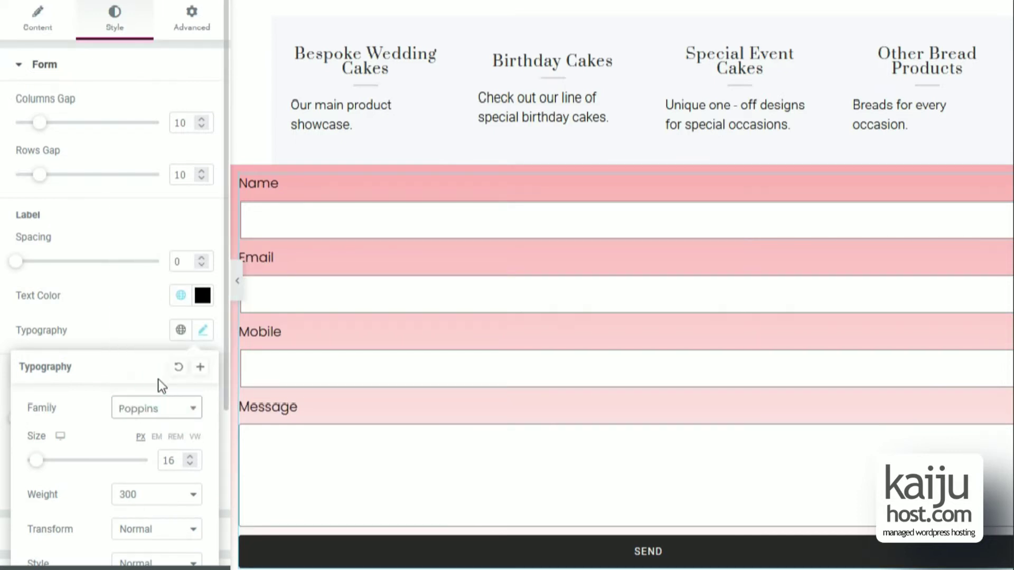
{"action": "left_click", "coordinate": [270, 390]}
{"action": "scroll", "coordinate": [328, 317], "scroll_direction": "down", "scroll_amount": 5}
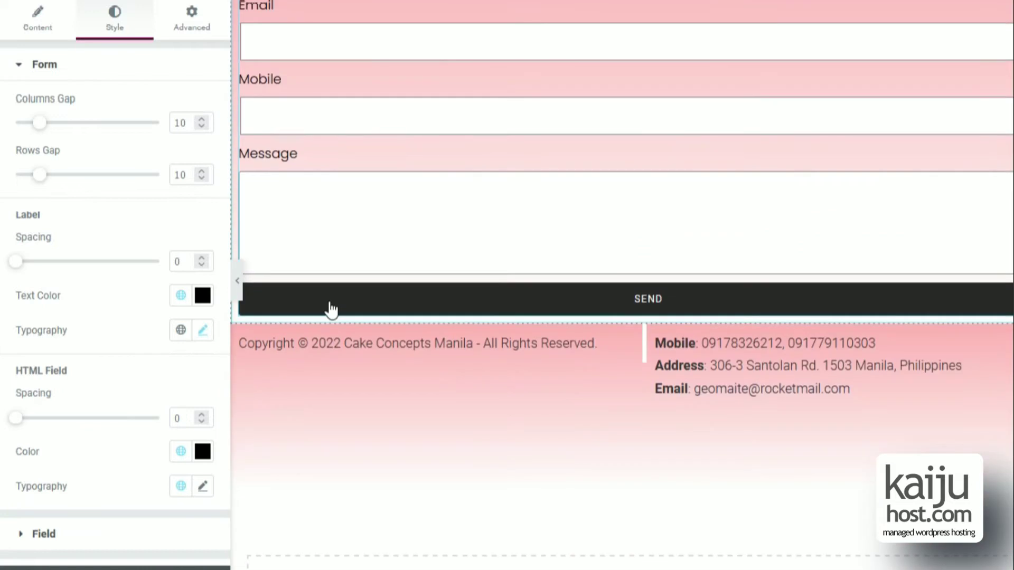
Clear the pink background colour from the form's section.
{"action": "scroll", "coordinate": [331, 309], "scroll_direction": "up", "scroll_amount": 2}
{"action": "right_click", "coordinate": [667, 5]}
{"action": "left_click", "coordinate": [673, 7]}
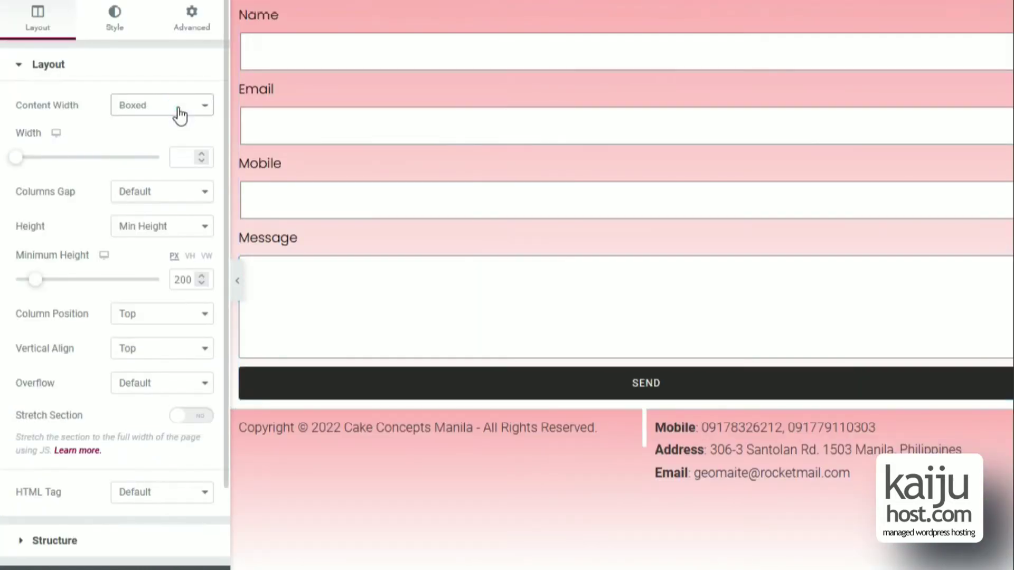
{"action": "left_click", "coordinate": [122, 24]}
{"action": "left_click", "coordinate": [201, 173]}
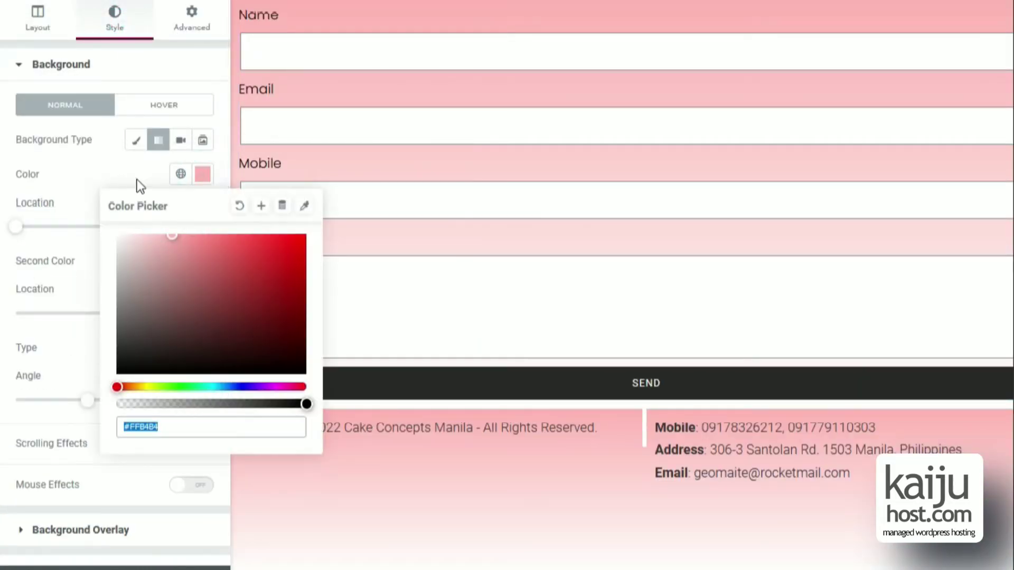
{"action": "left_click", "coordinate": [137, 177]}
{"action": "left_click", "coordinate": [202, 174]}
{"action": "left_click", "coordinate": [240, 206]}
{"action": "left_click", "coordinate": [138, 160]}
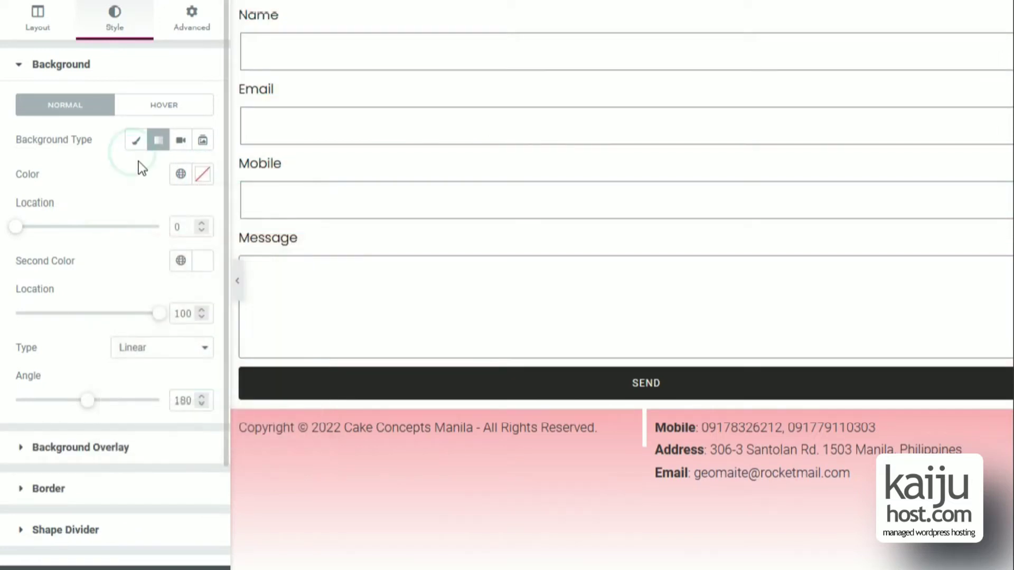
Add a pink Waves bottom shape divider with width 140 and height 342.
{"action": "scroll", "coordinate": [102, 511], "scroll_direction": "down", "scroll_amount": 2}
{"action": "left_click", "coordinate": [86, 415]}
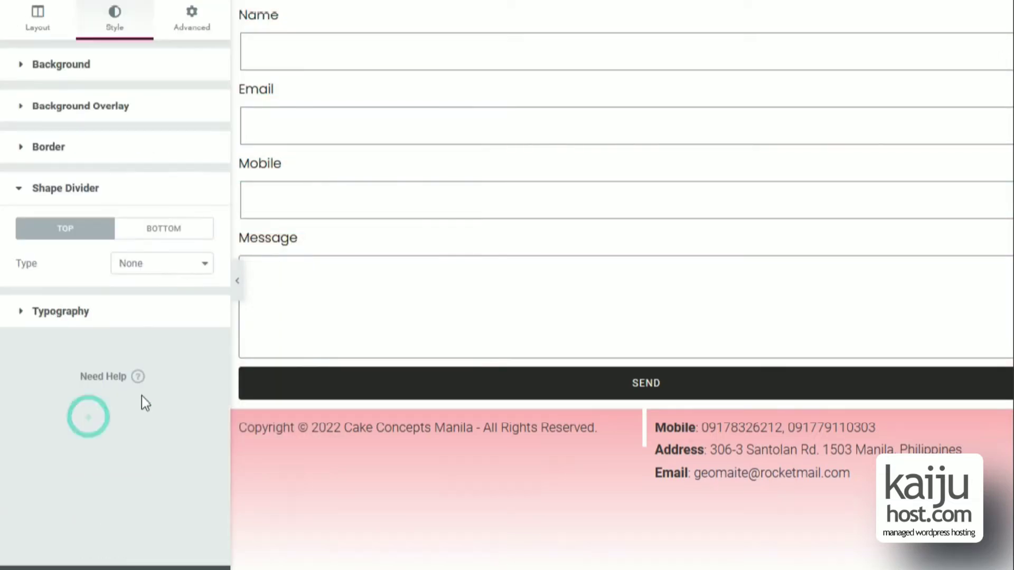
{"action": "left_click", "coordinate": [155, 229]}
{"action": "left_click", "coordinate": [170, 262]}
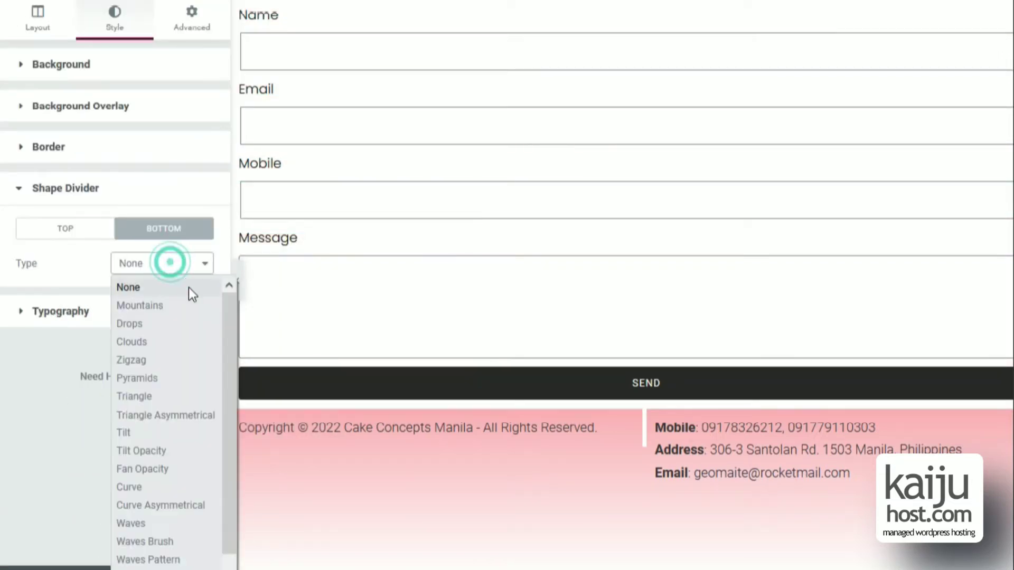
{"action": "left_click", "coordinate": [172, 485]}
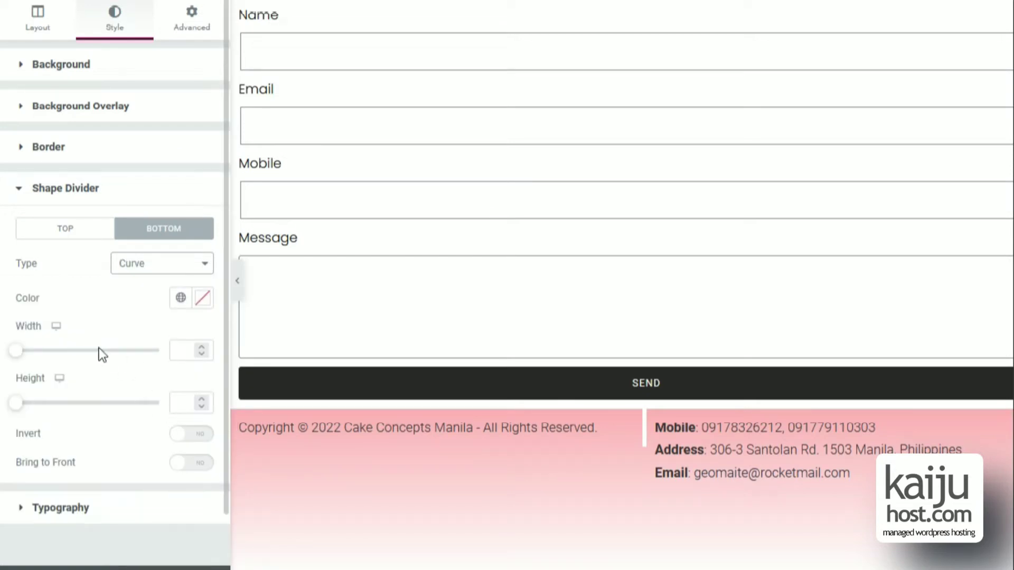
{"action": "left_click", "coordinate": [202, 297]}
{"action": "left_click_drag", "start_coordinate": [215, 385], "coordinate": [158, 360]}
{"action": "left_click", "coordinate": [126, 290]}
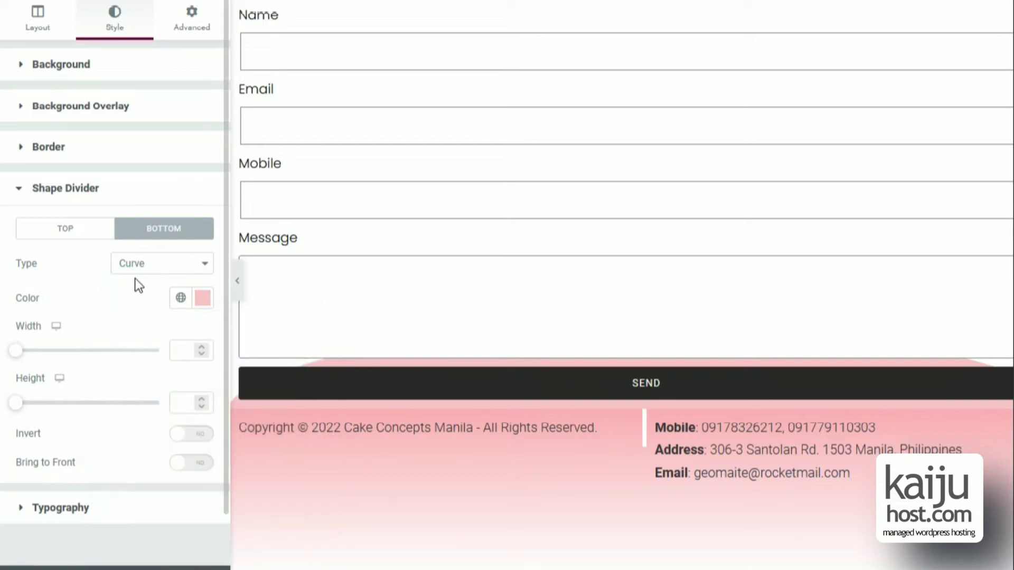
{"action": "left_click", "coordinate": [136, 264]}
{"action": "left_click", "coordinate": [132, 523]}
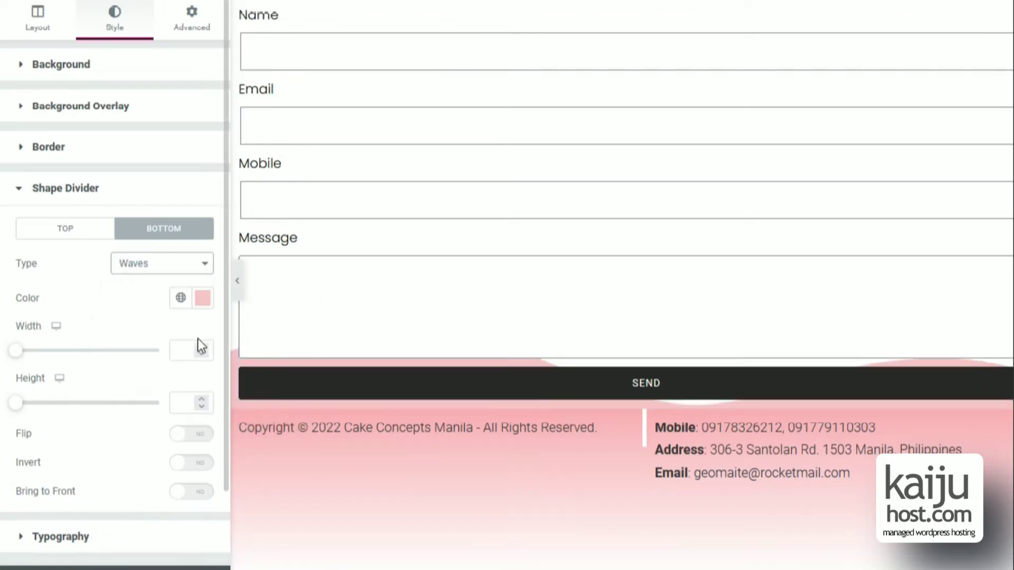
{"action": "left_click_drag", "start_coordinate": [15, 350], "coordinate": [43, 350]}
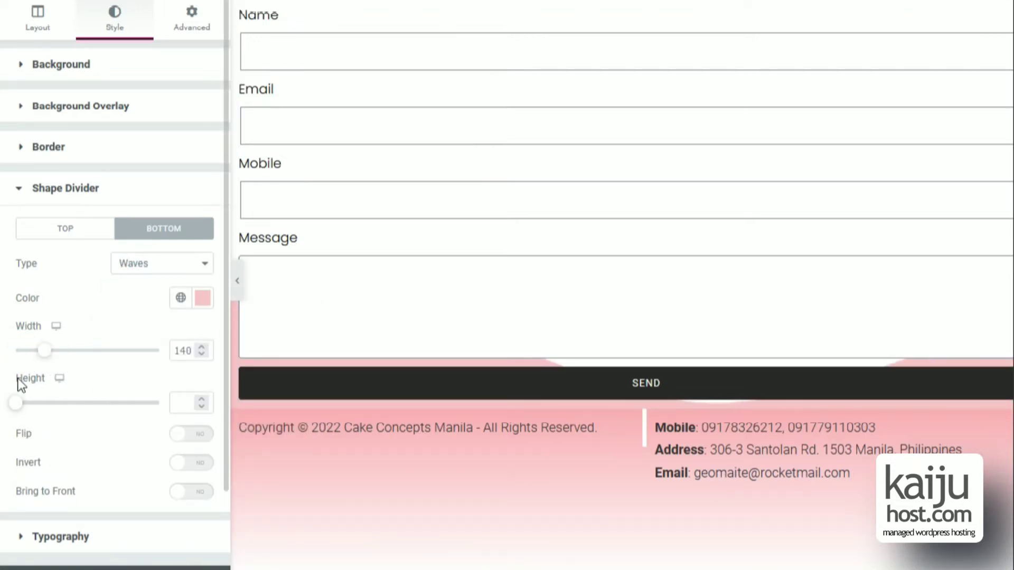
{"action": "left_click_drag", "start_coordinate": [16, 403], "coordinate": [117, 409]}
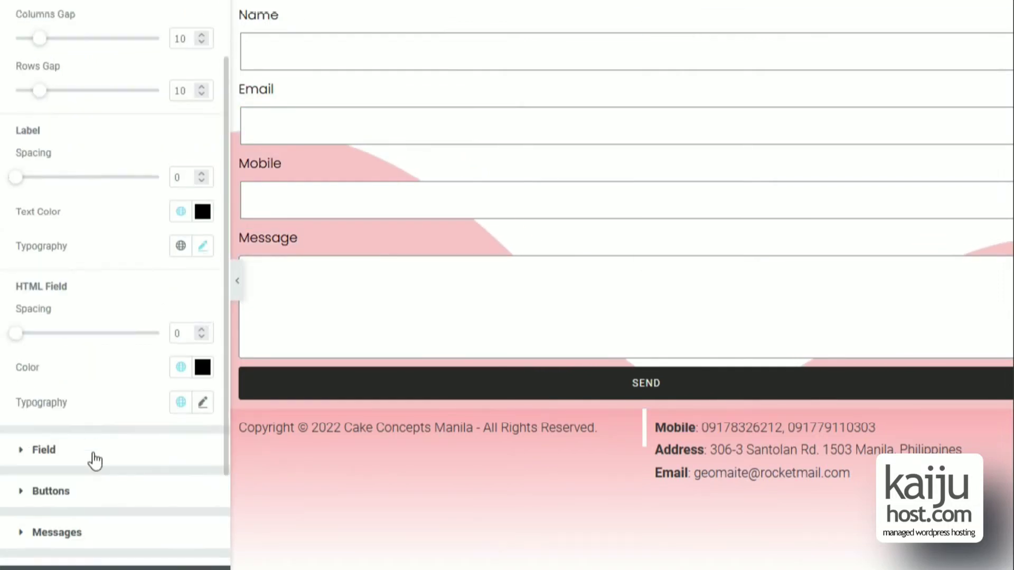
{"action": "left_click", "coordinate": [95, 450]}
Set the form fields' background colour to light grey #F4F4F4.
{"action": "left_click", "coordinate": [202, 228]}
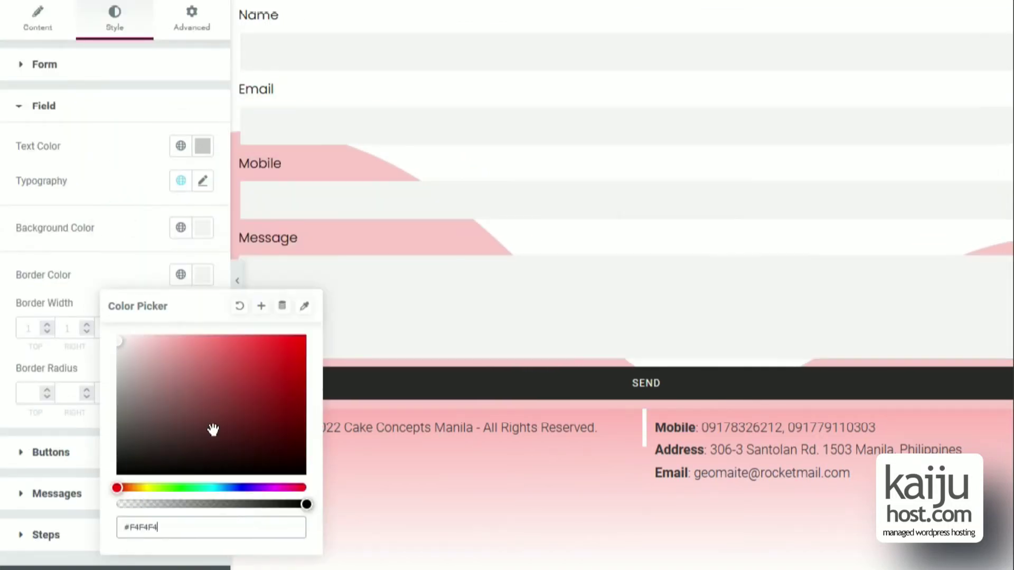
{"action": "left_click", "coordinate": [117, 263]}
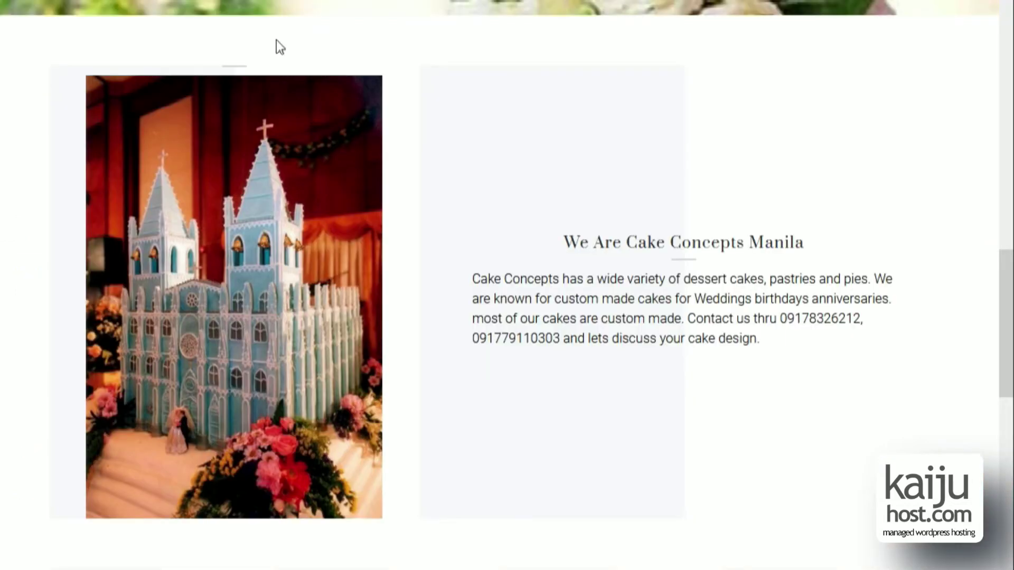
Leave the Elementor editor for the WordPress admin Dashboard home via the site menu.
{"action": "scroll", "coordinate": [277, 40], "scroll_direction": "up", "scroll_amount": 2}
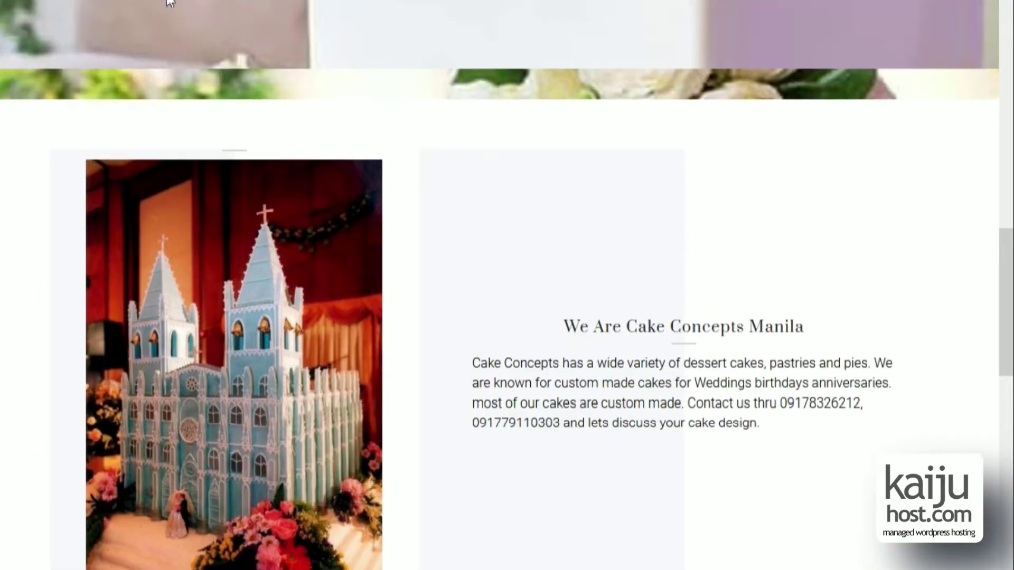
{"action": "left_click", "coordinate": [106, 4]}
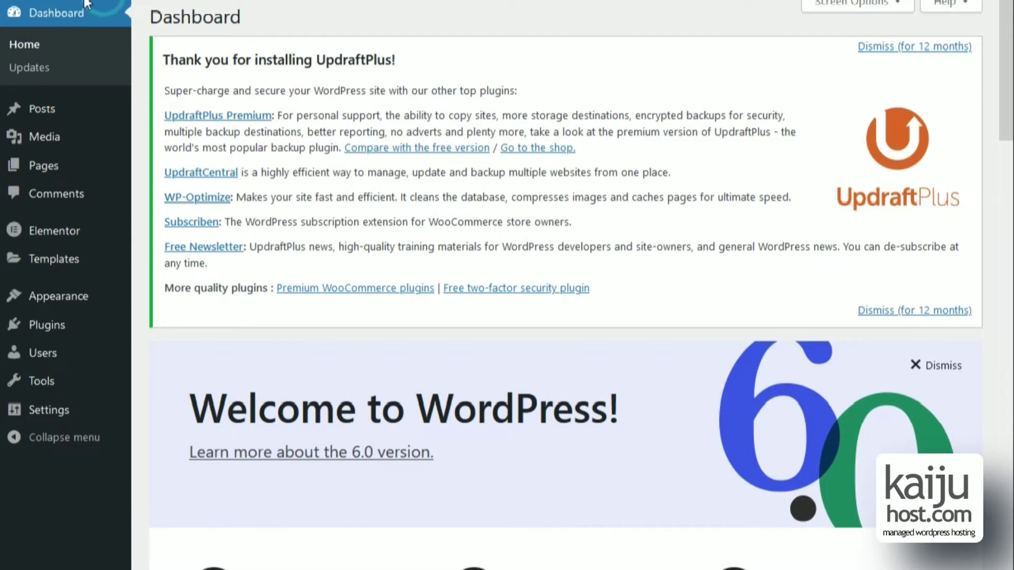
{"action": "left_click", "coordinate": [80, 24]}
{"action": "mouse_move", "coordinate": [91, 170]}
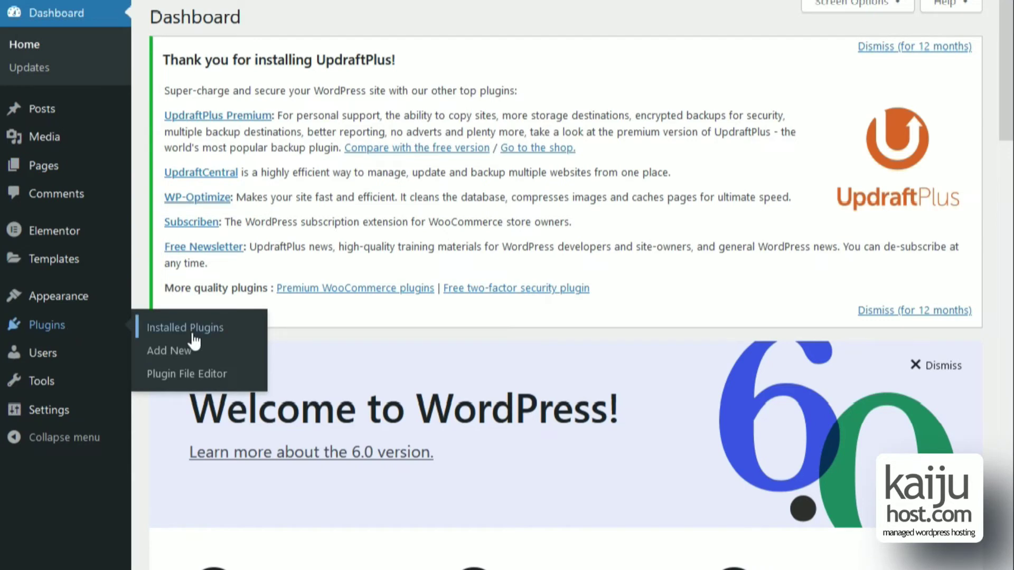
Search Add New plugins for 'EASY SMTP', then install and activate Easy WP SMTP.
{"action": "left_click", "coordinate": [193, 357]}
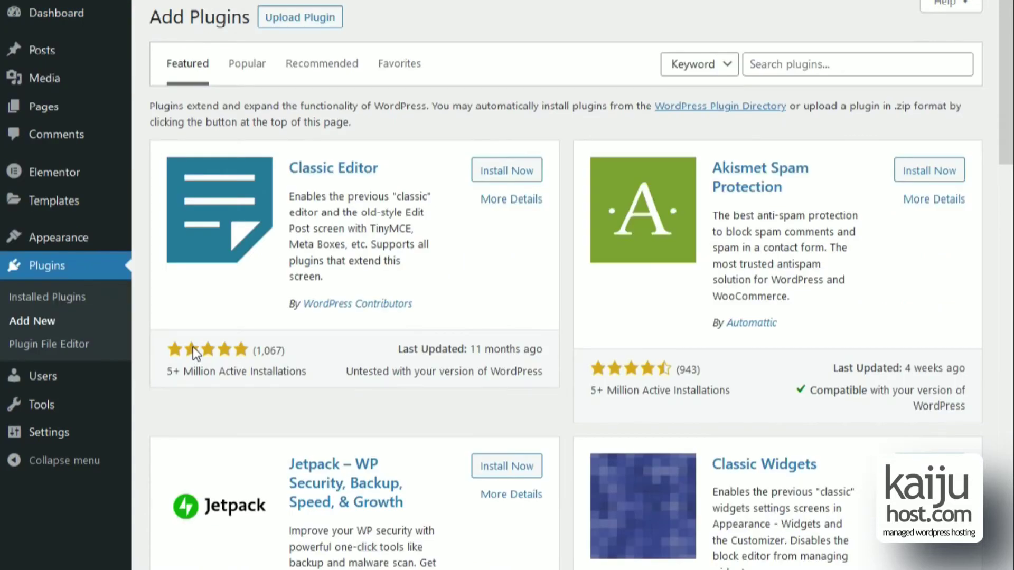
{"action": "left_click", "coordinate": [872, 64]}
{"action": "type", "text": "E"}
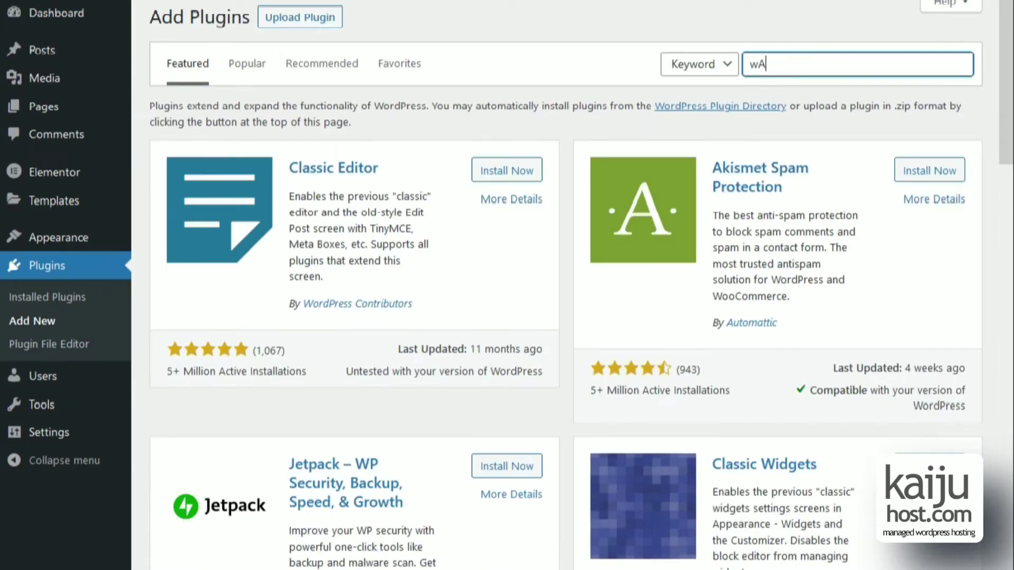
{"action": "type", "text": "ASY SMT"}
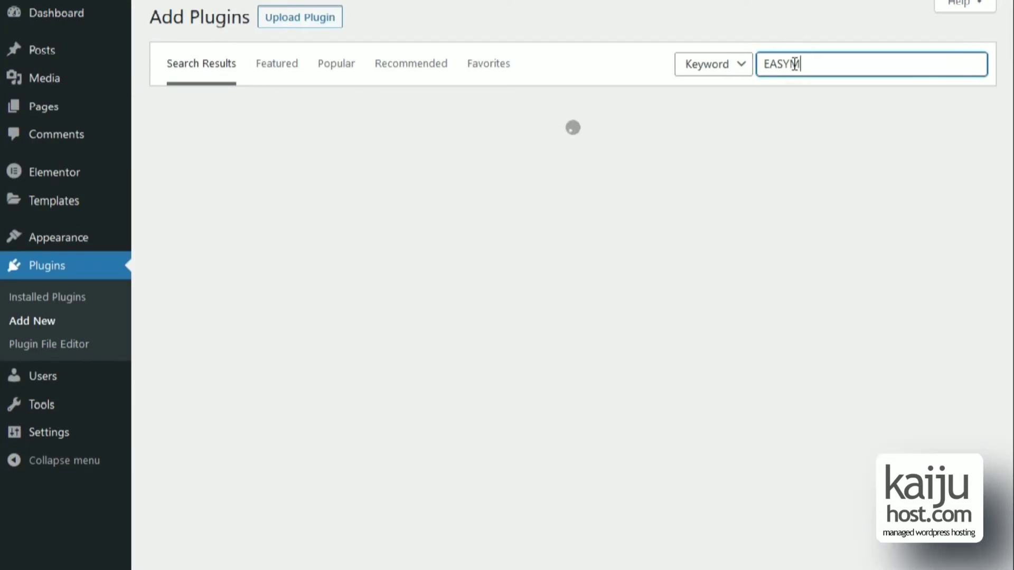
{"action": "type", "text": "P"}
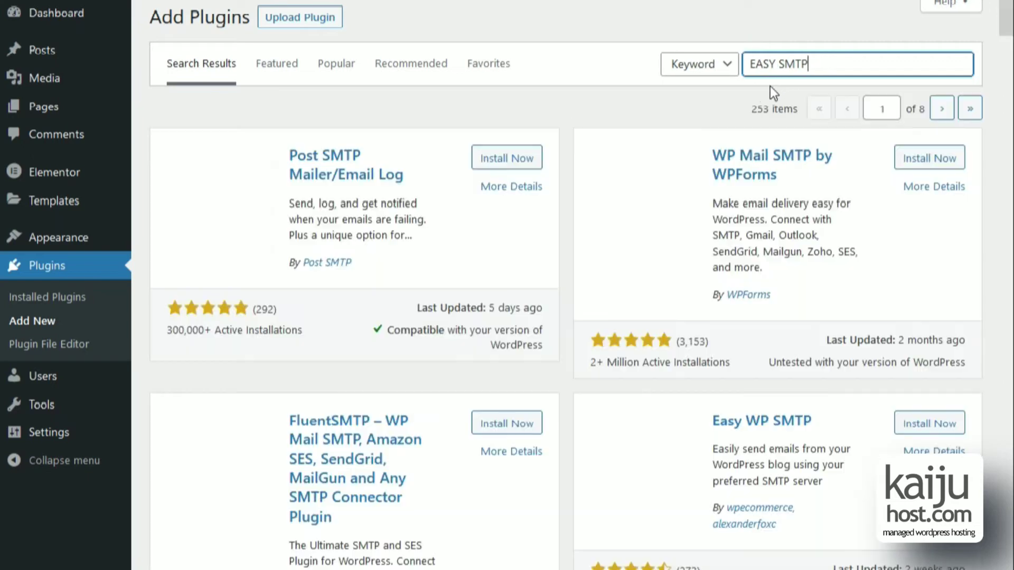
{"action": "scroll", "coordinate": [771, 347], "scroll_direction": "down", "scroll_amount": 2}
{"action": "left_click", "coordinate": [928, 338]}
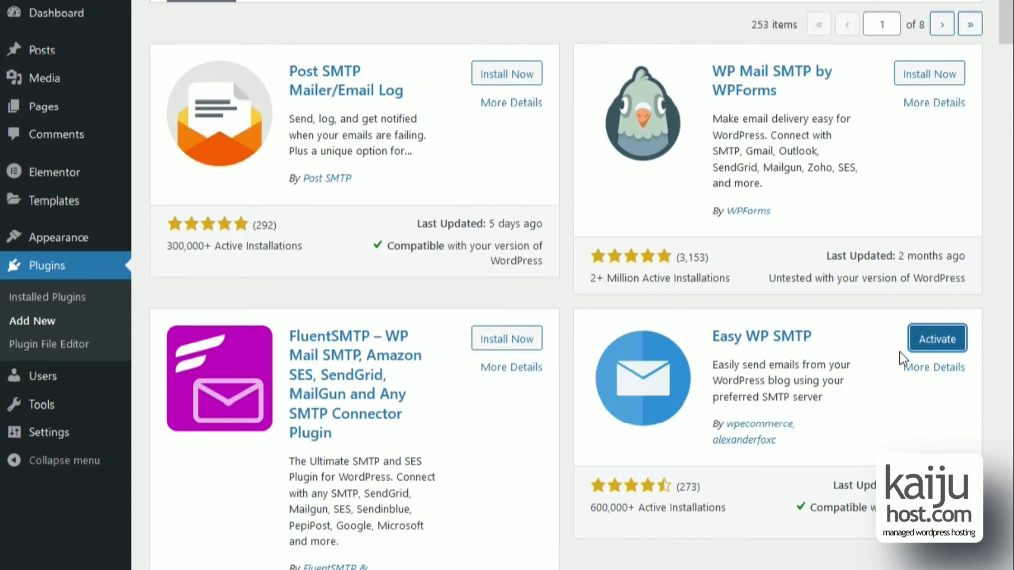
{"action": "left_click", "coordinate": [910, 346]}
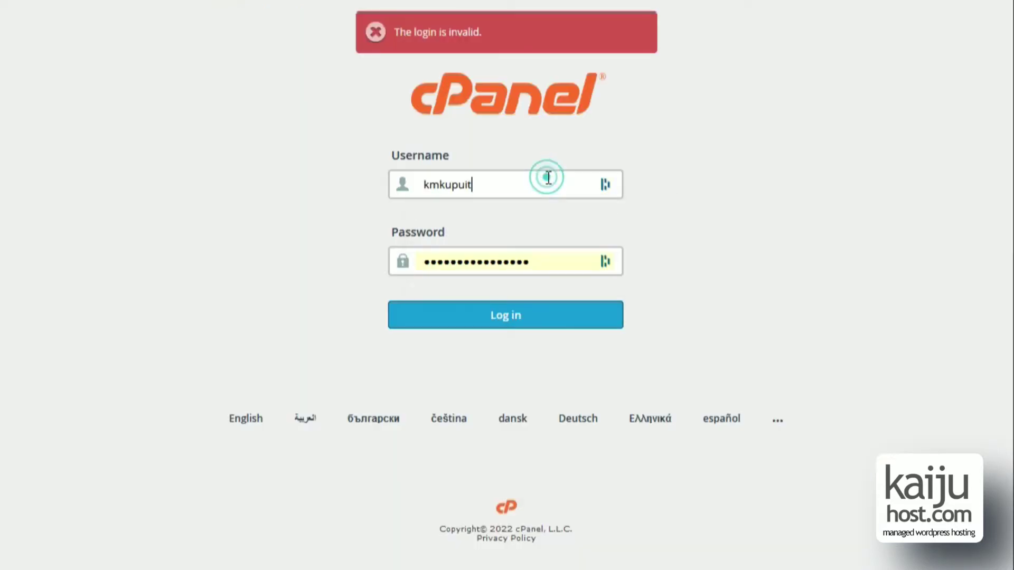
Log in to cPanel with the account password.
{"action": "double_click", "coordinate": [559, 256]}
{"action": "key", "text": "ctrl+v"}
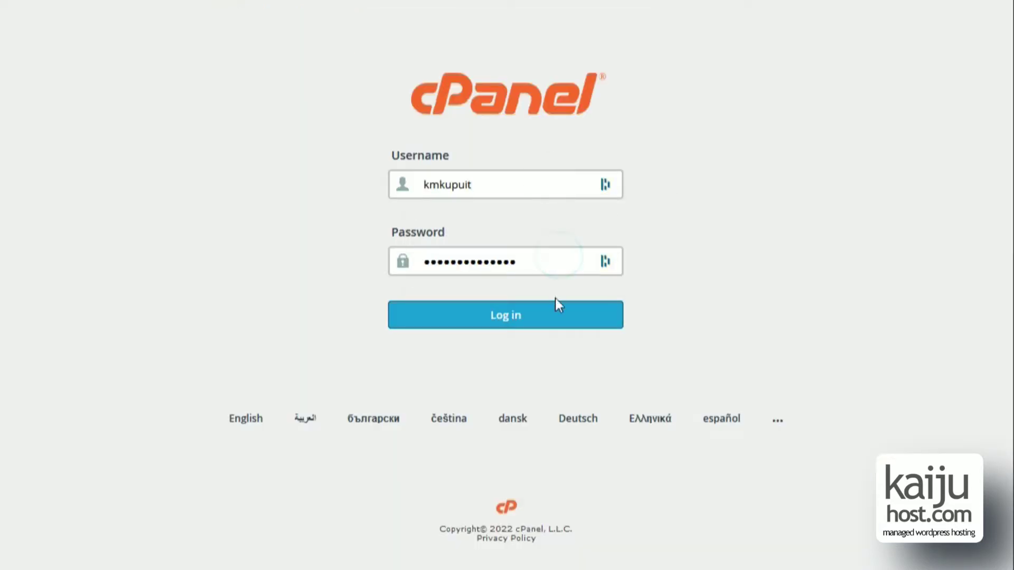
{"action": "left_click", "coordinate": [553, 311]}
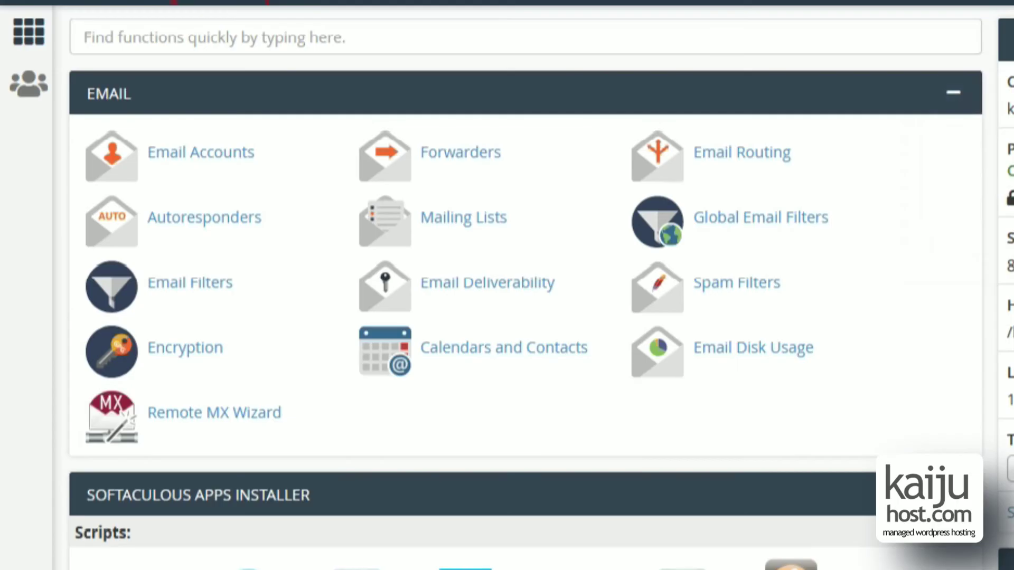
In Email Accounts, create the 'website' mailbox with a generated strong password.
{"action": "left_click", "coordinate": [288, 32]}
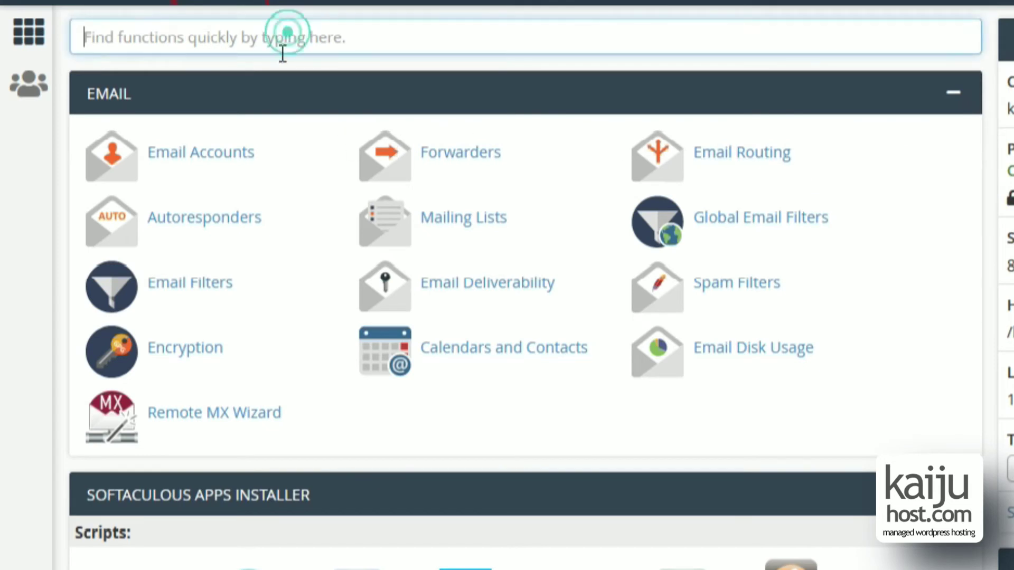
{"action": "left_click", "coordinate": [204, 151]}
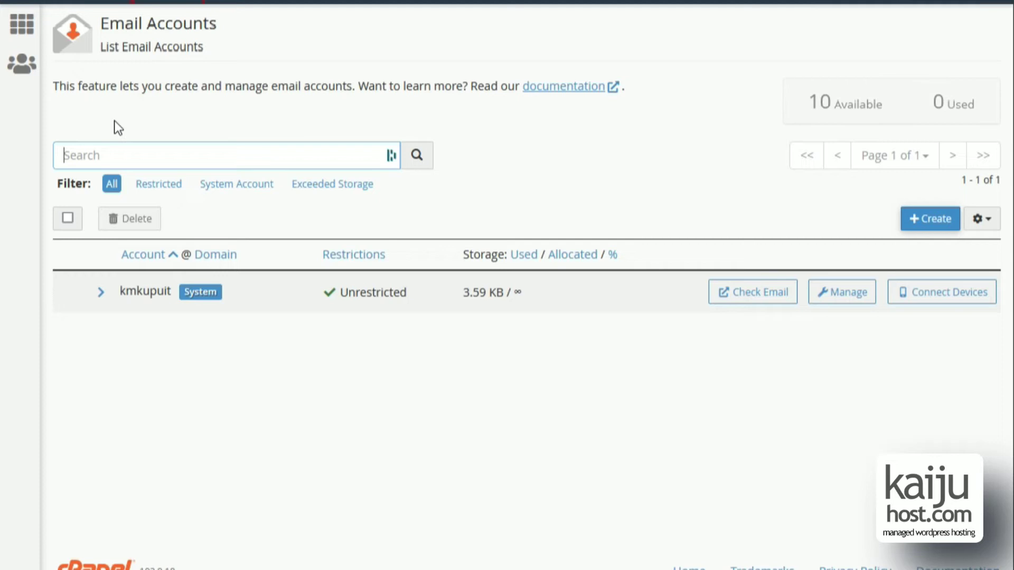
{"action": "left_click", "coordinate": [915, 220]}
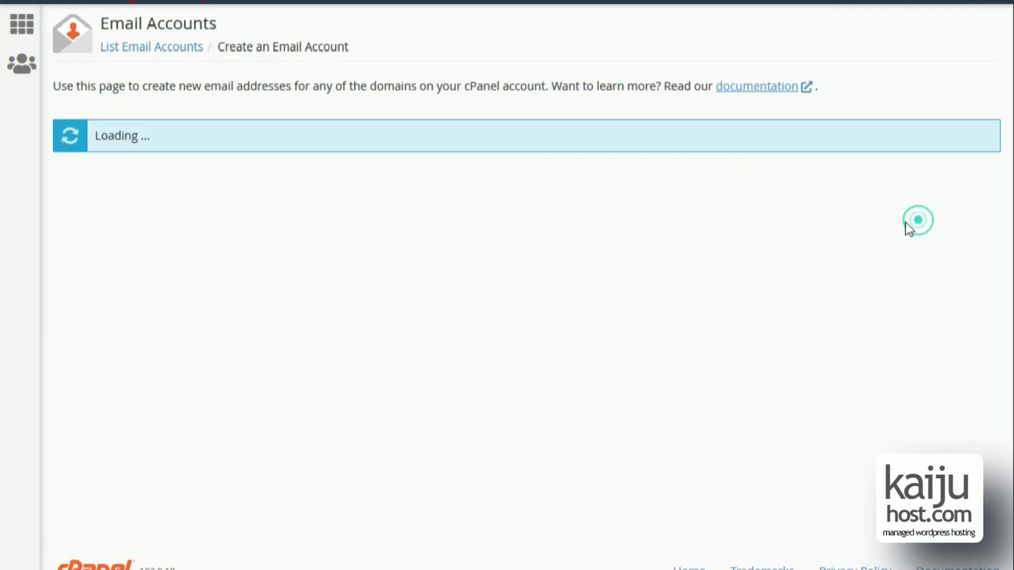
{"action": "type", "text": "f"}
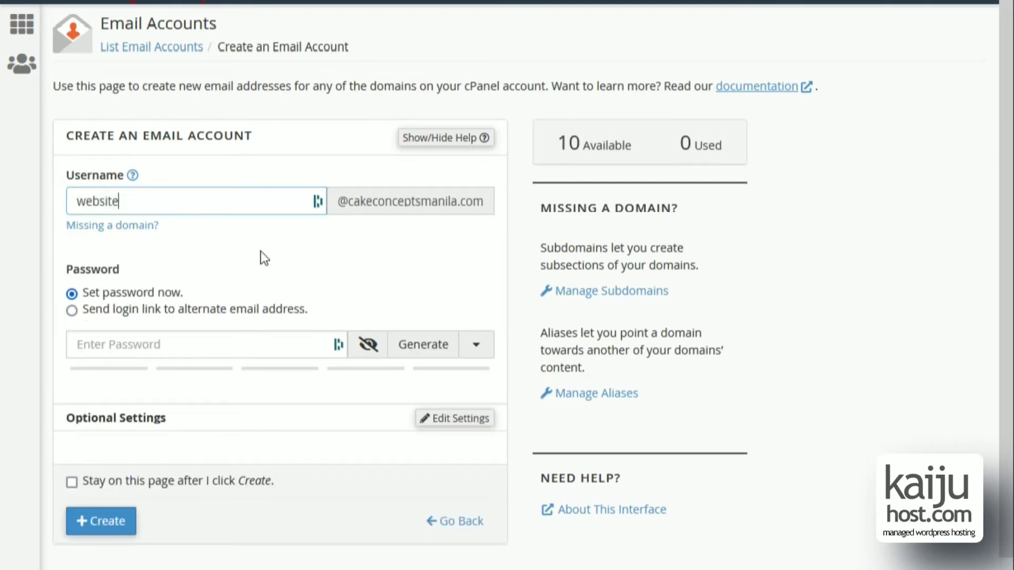
{"action": "left_click", "coordinate": [396, 352]}
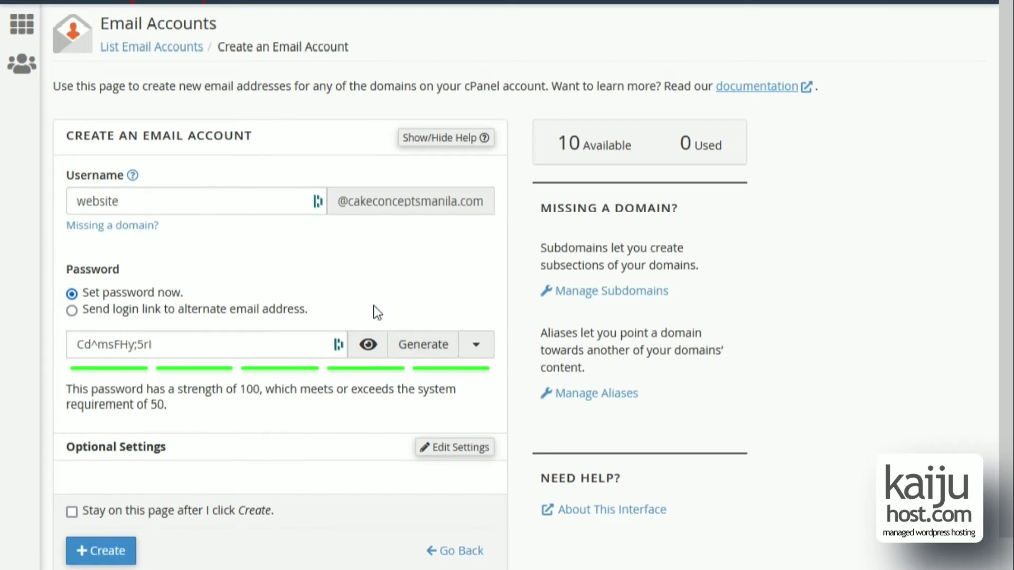
{"action": "left_click", "coordinate": [122, 519]}
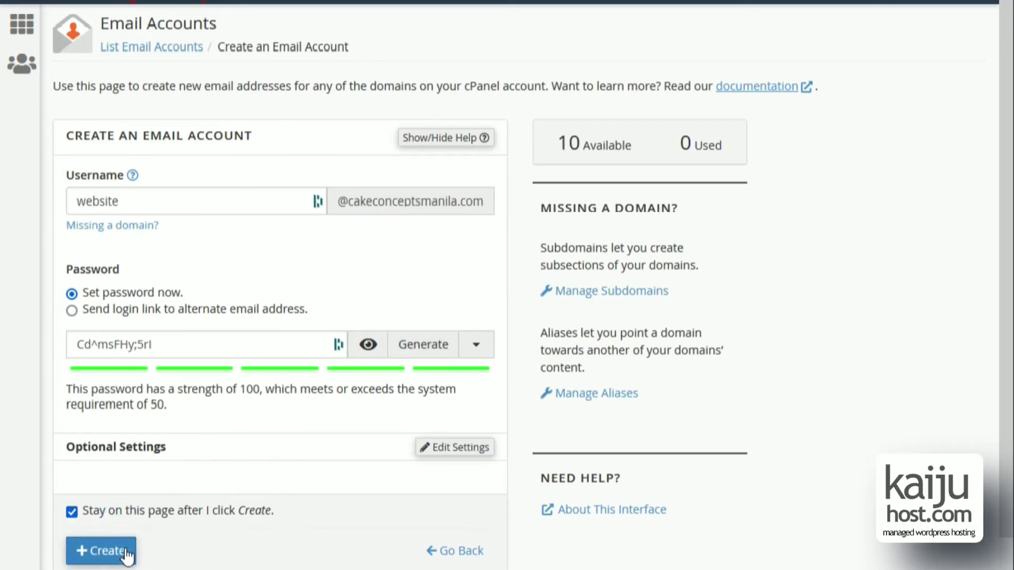
{"action": "left_click", "coordinate": [124, 551]}
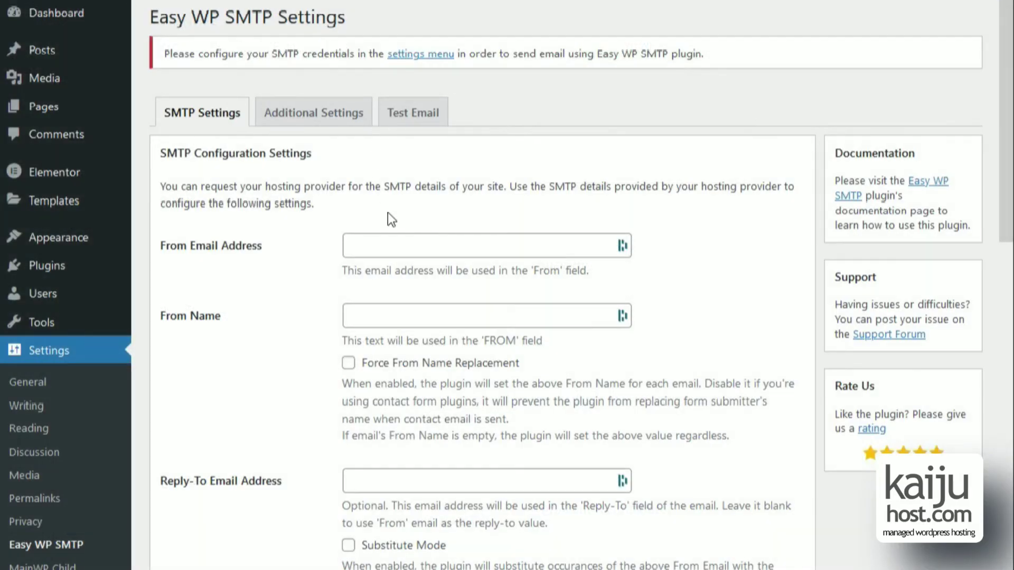
Enter the new website mailbox address as both From Email Address and From Name.
{"action": "left_click", "coordinate": [404, 250]}
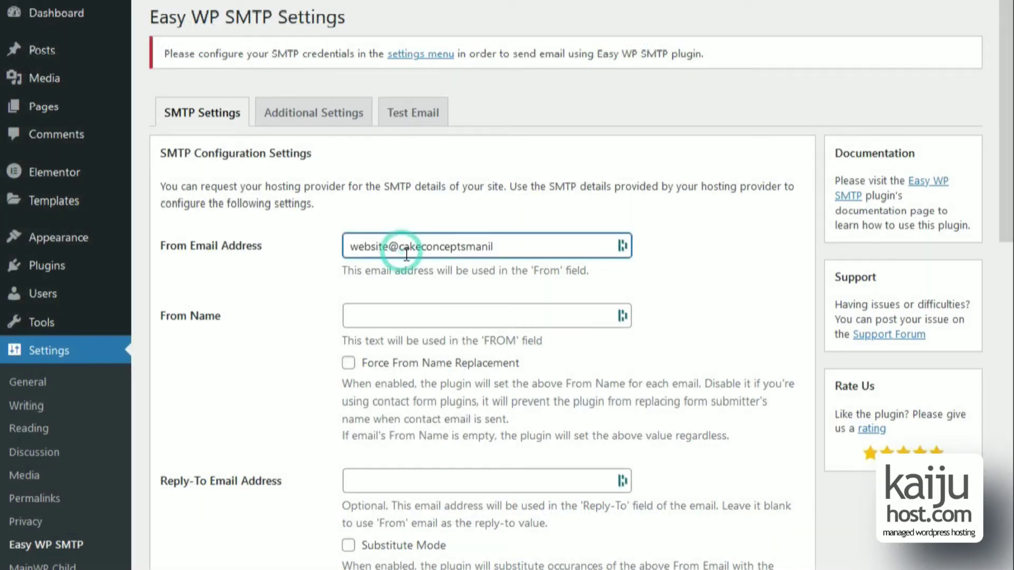
{"action": "key", "text": "ctrl+a"}
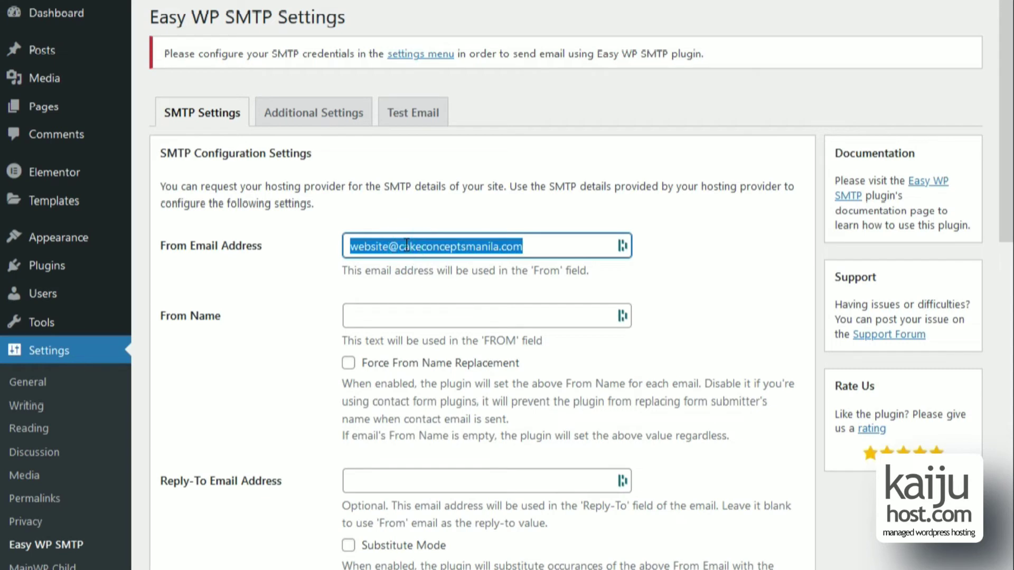
{"action": "key", "text": "ctrl+c"}
{"action": "key", "text": "Tab"}
{"action": "key", "text": "ctrl+v"}
{"action": "left_click", "coordinate": [301, 328]}
{"action": "scroll", "coordinate": [301, 329], "scroll_direction": "down", "scroll_amount": 2}
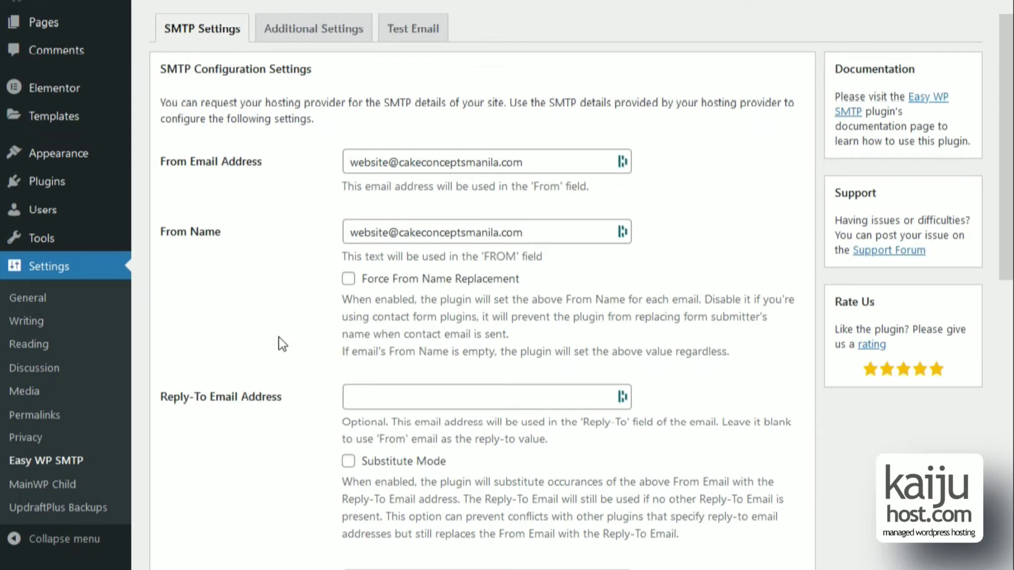
{"action": "scroll", "coordinate": [293, 363], "scroll_direction": "down", "scroll_amount": 4}
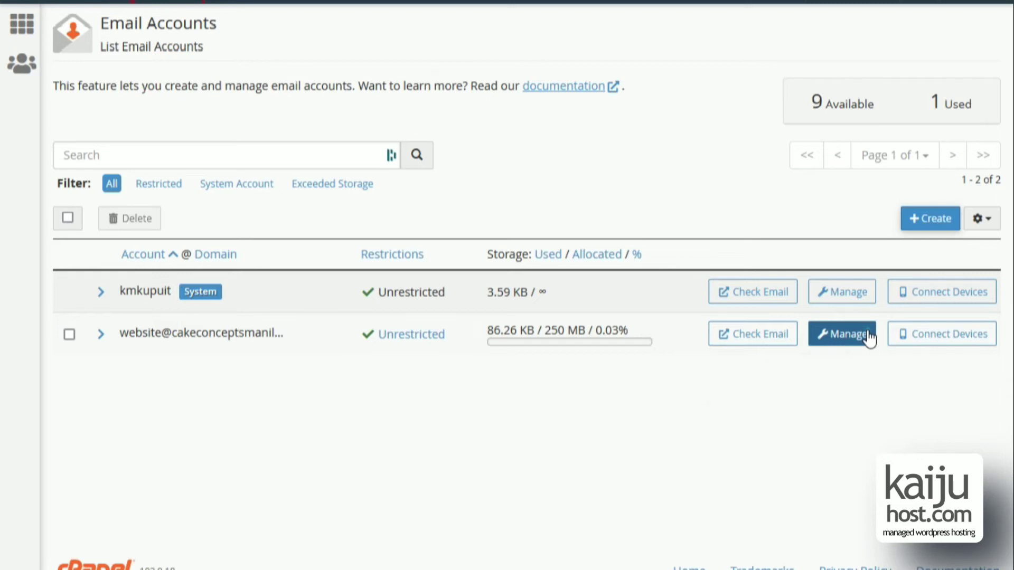
Open the website mailbox's Connect Devices page and find the SSL/TLS SMTP server on port 465.
{"action": "left_click", "coordinate": [869, 337]}
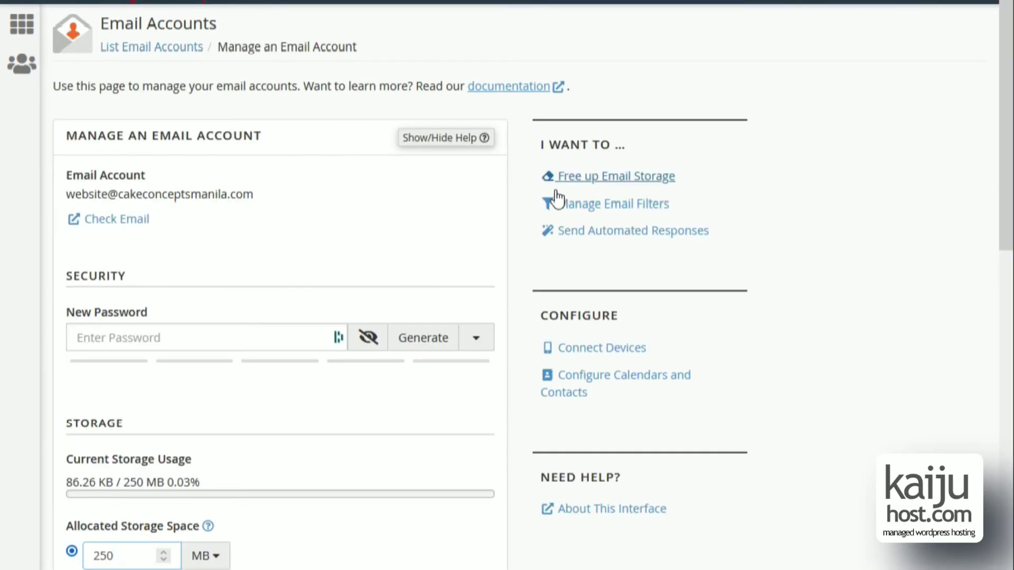
{"action": "left_click", "coordinate": [582, 346]}
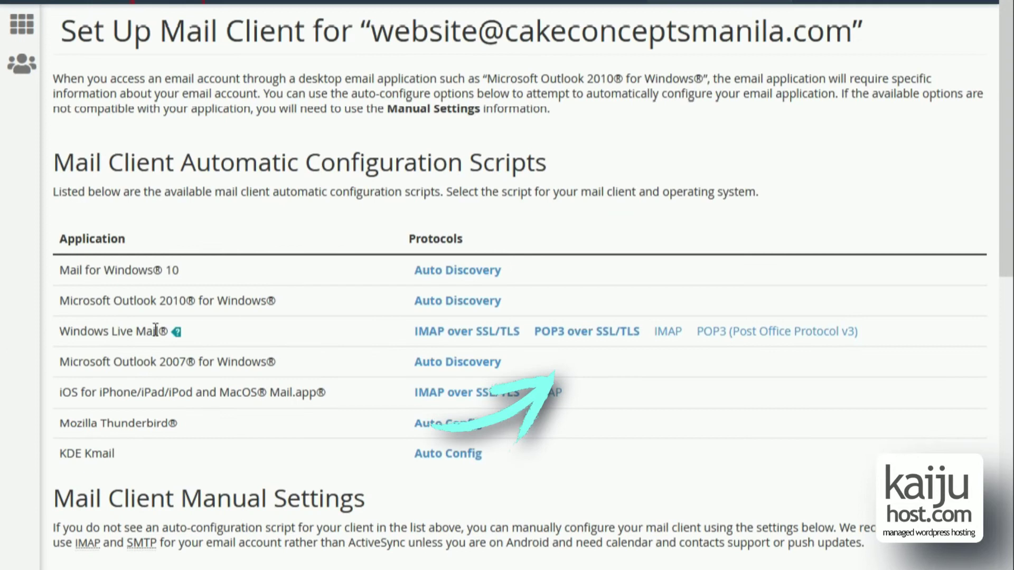
{"action": "scroll", "coordinate": [182, 331], "scroll_direction": "down", "scroll_amount": 6}
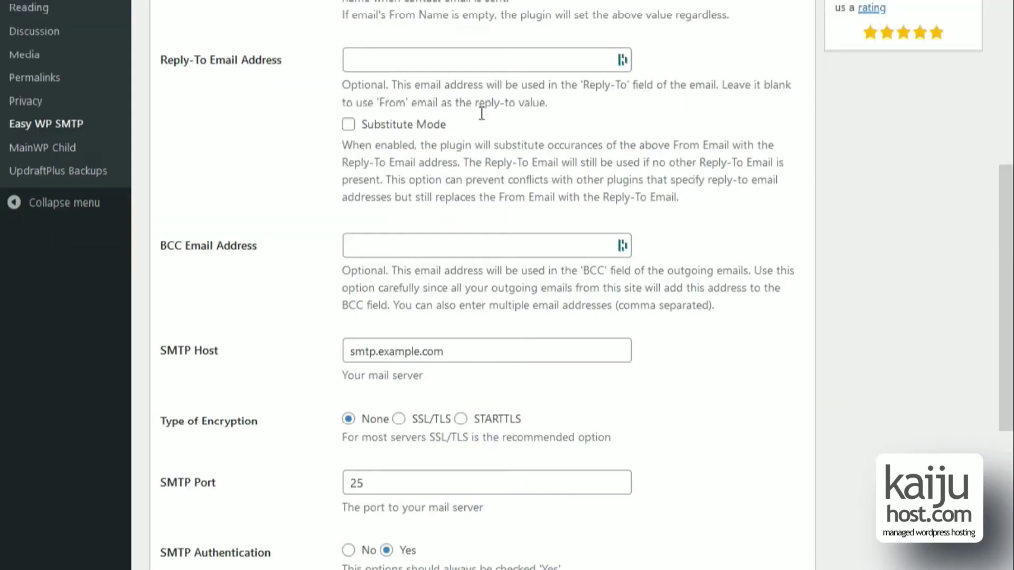
Set the SMTP host to the cPanel mail server with SSL/TLS encryption on port 465.
{"action": "left_click", "coordinate": [459, 362]}
{"action": "key", "text": "ctrl+shift+Left"}
{"action": "key", "text": "ctrl+shift+Left"}
{"action": "key", "text": "ctrl+shift+Left"}
{"action": "key", "text": "ctrl+v"}
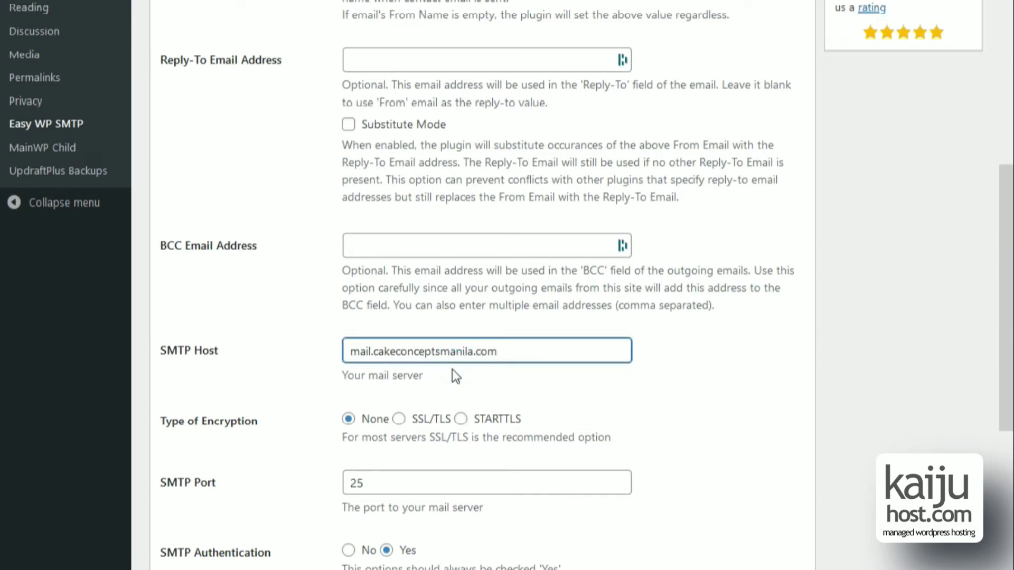
{"action": "left_click", "coordinate": [402, 420]}
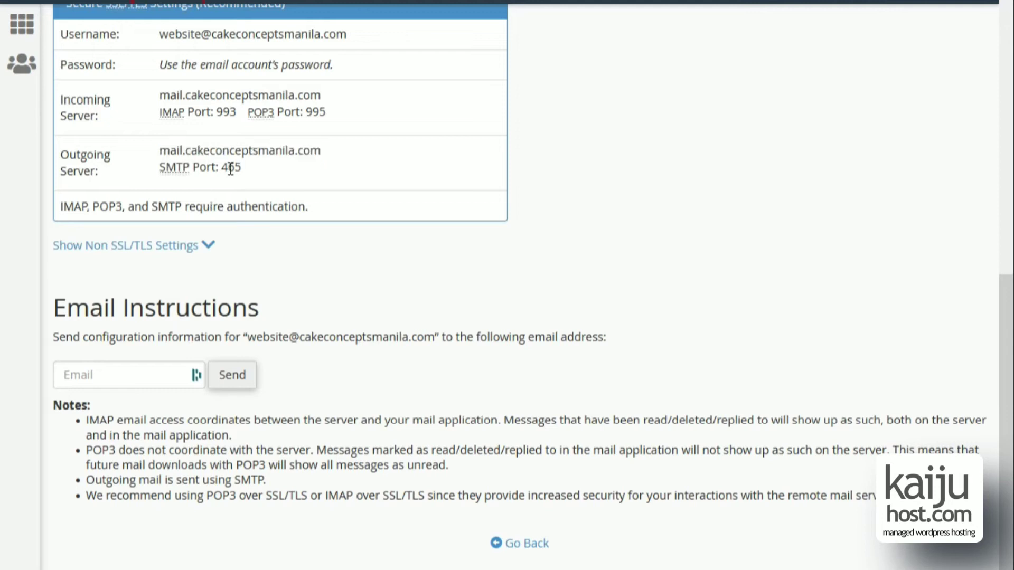
{"action": "double_click", "coordinate": [231, 166]}
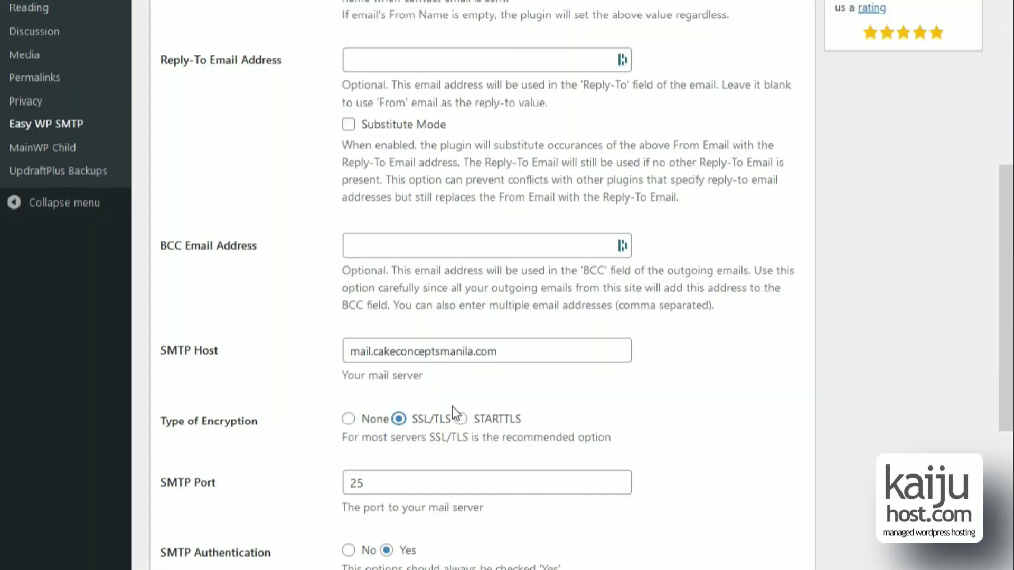
{"action": "left_click", "coordinate": [397, 482]}
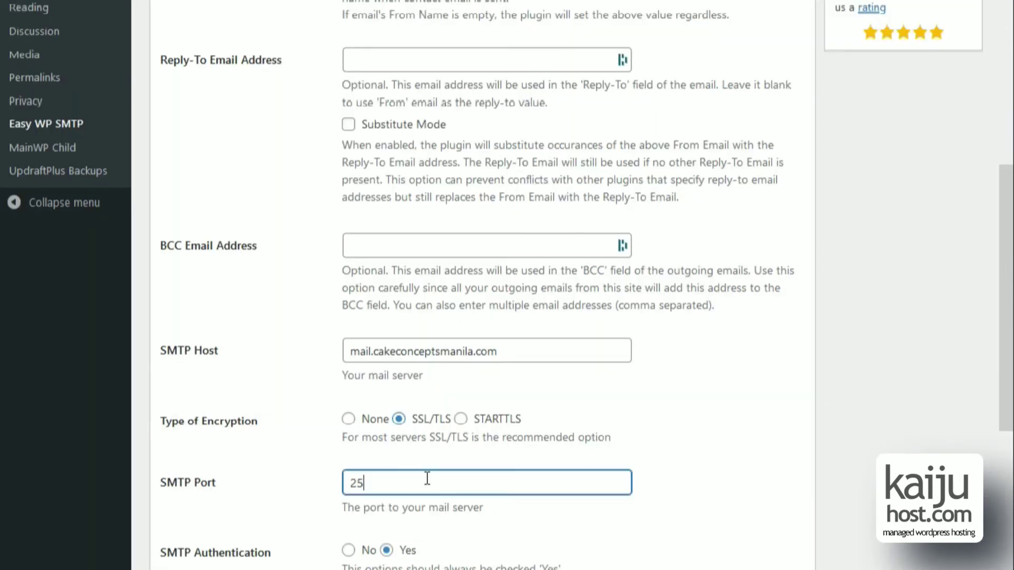
{"action": "double_click", "coordinate": [397, 482]}
{"action": "key", "text": "ctrl+v"}
Enter the website mailbox as SMTP username and its password, then save the Easy WP SMTP settings.
{"action": "scroll", "coordinate": [290, 479], "scroll_direction": "down", "scroll_amount": 1}
{"action": "scroll", "coordinate": [342, 470], "scroll_direction": "down", "scroll_amount": 2}
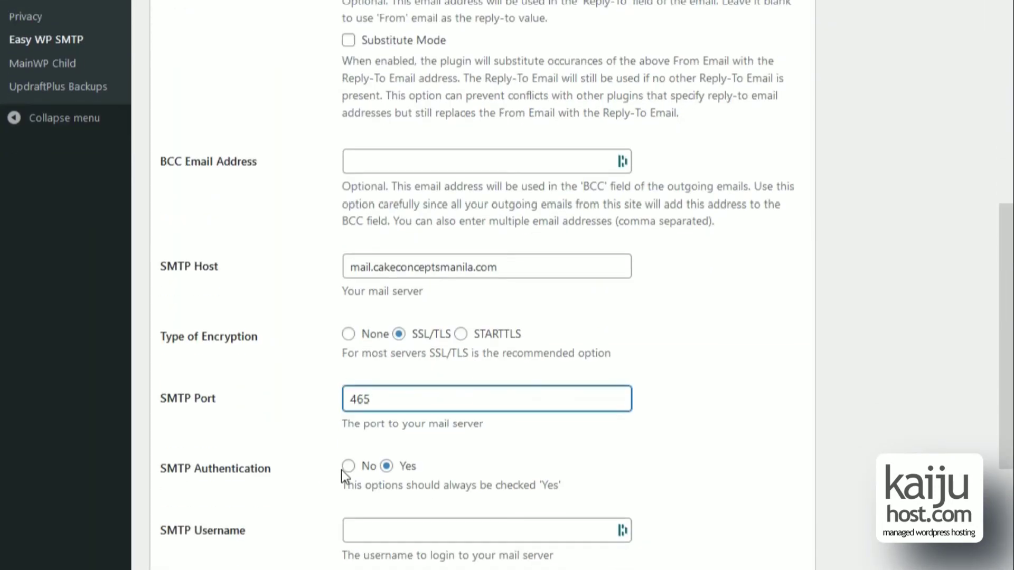
{"action": "scroll", "coordinate": [360, 510], "scroll_direction": "down", "scroll_amount": 3}
{"action": "scroll", "coordinate": [380, 496], "scroll_direction": "up", "scroll_amount": 10}
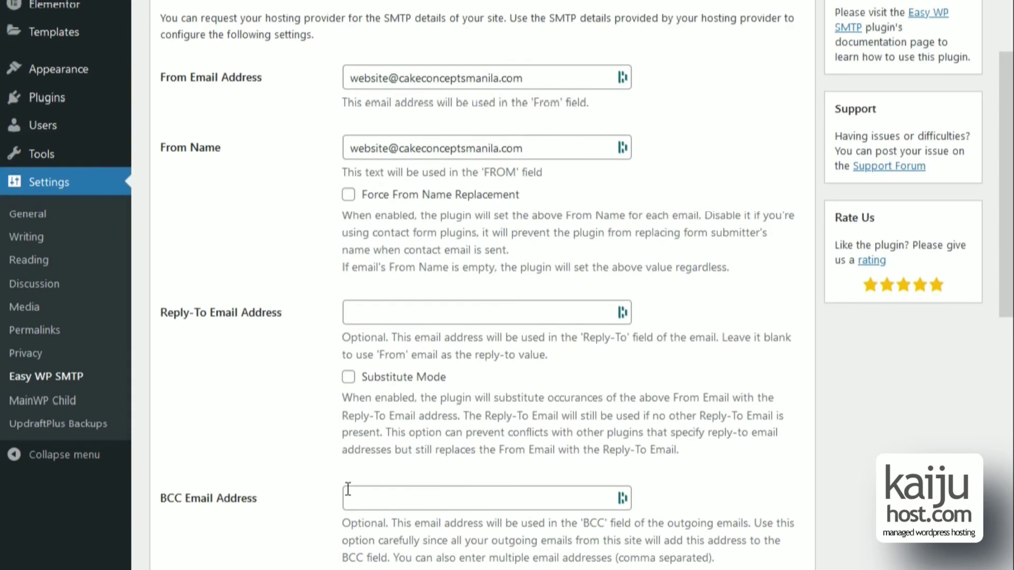
{"action": "triple_click", "coordinate": [372, 148]}
{"action": "left_click", "coordinate": [290, 272]}
{"action": "scroll", "coordinate": [276, 278], "scroll_direction": "down", "scroll_amount": 10}
{"action": "left_click", "coordinate": [385, 269]}
{"action": "key", "text": "ctrl+v"}
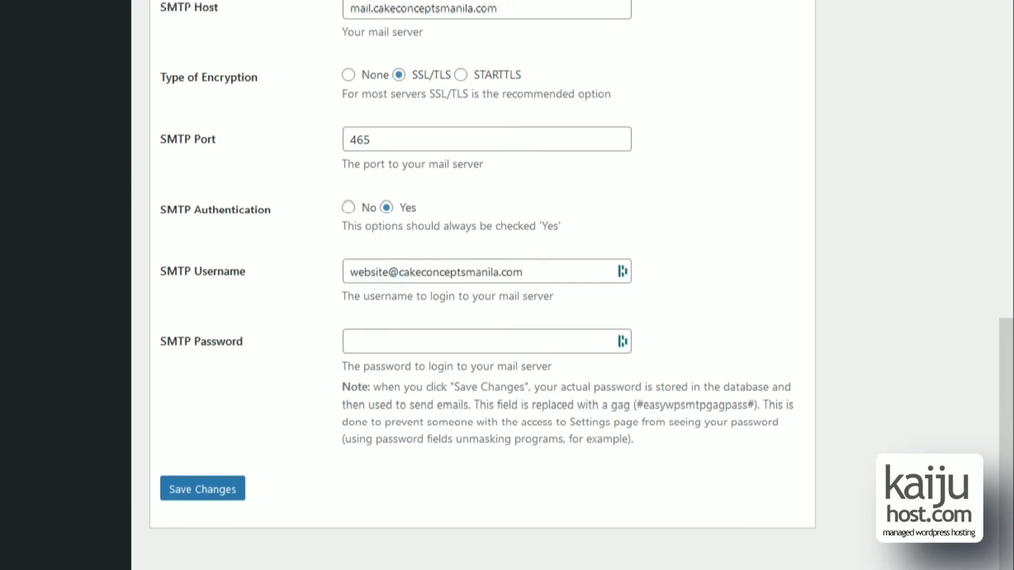
{"action": "left_click", "coordinate": [523, 342]}
{"action": "key", "text": "ctrl+v"}
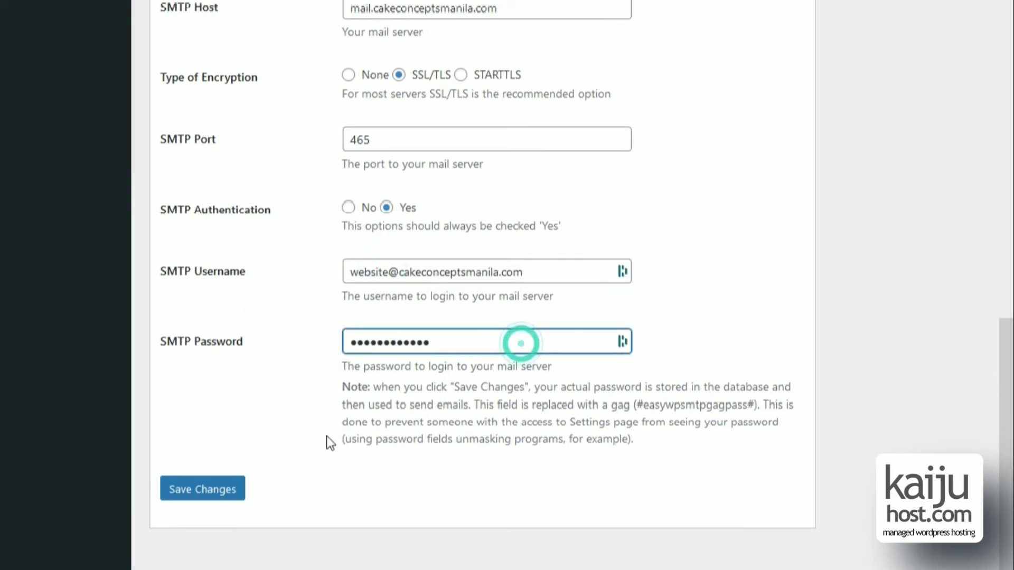
{"action": "left_click", "coordinate": [234, 496]}
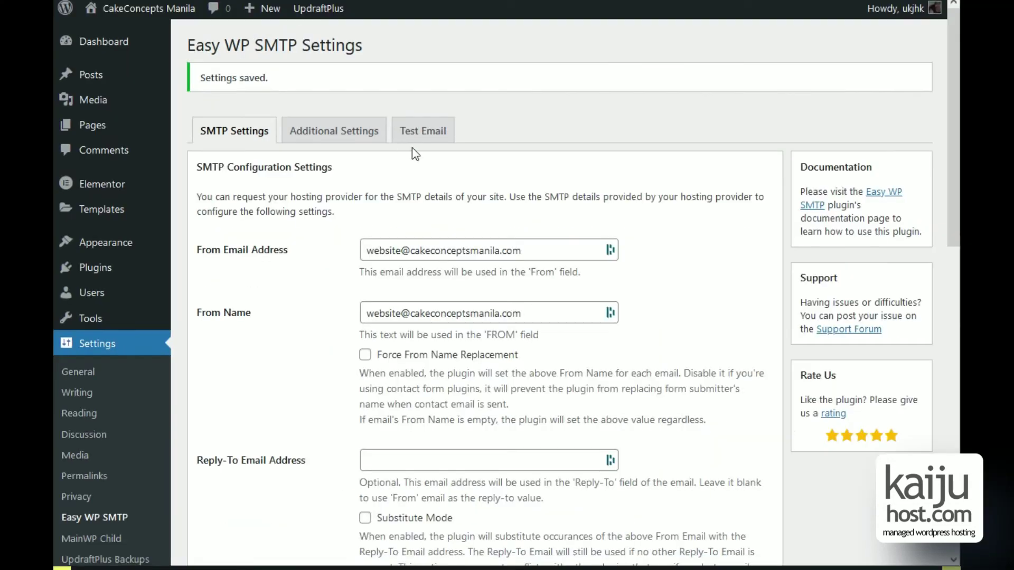
Address a test email to a Gmail recipient with subject 'cakeconcepts hello email'.
{"action": "left_click", "coordinate": [413, 158]}
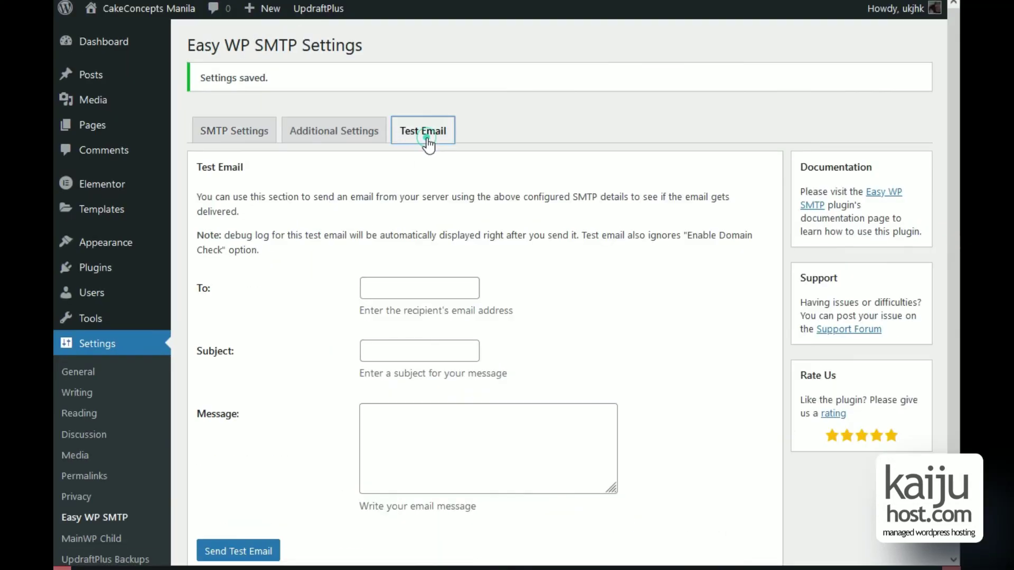
{"action": "left_click", "coordinate": [437, 291]}
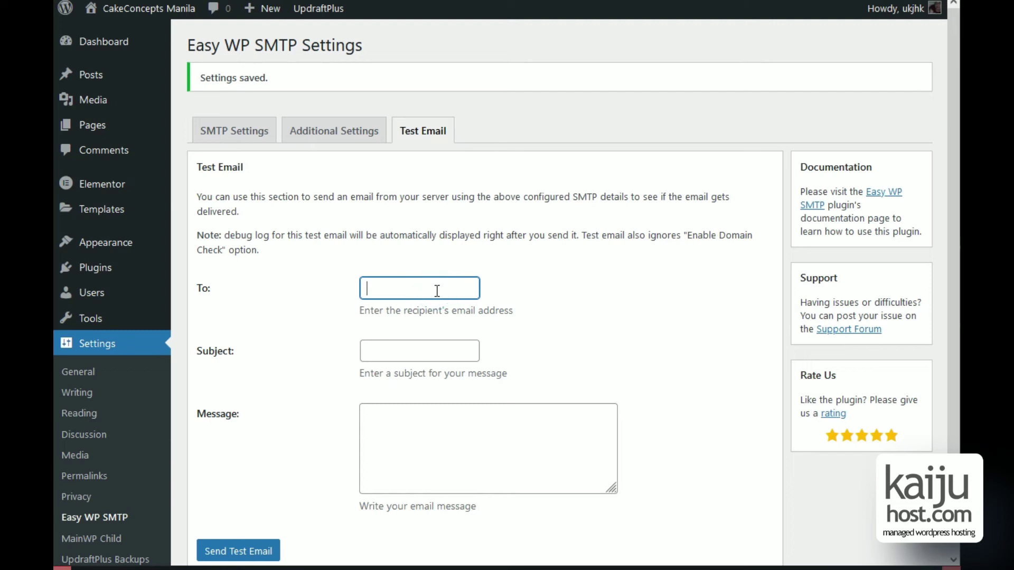
{"action": "key", "text": "Tab"}
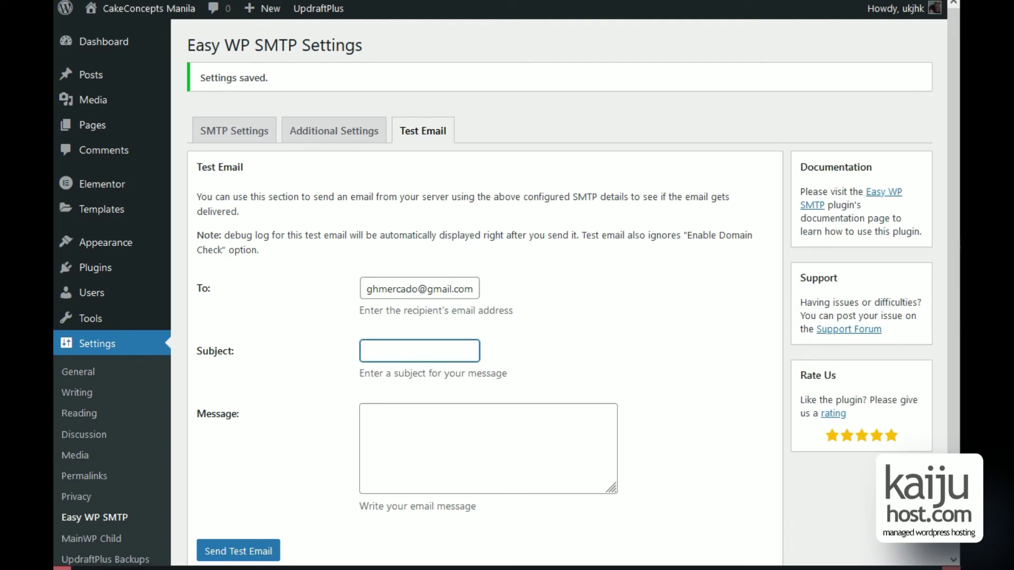
{"action": "type", "text": "cakeconcepts hello email"}
Add the message 'lorem ipsum', send the test email and expand its debug log.
{"action": "key", "text": "Tab"}
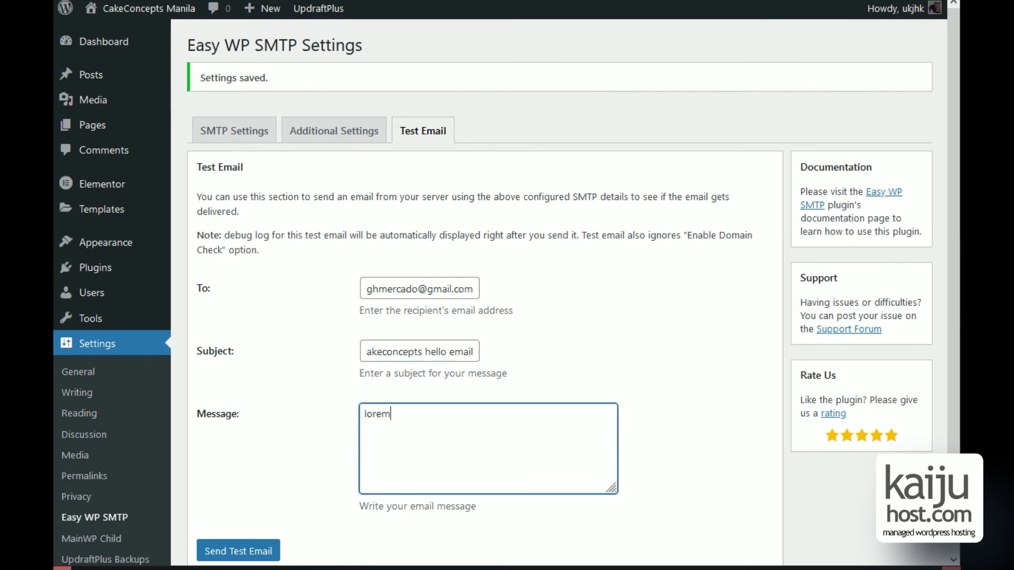
{"action": "type", "text": "lorem ipsum"}
{"action": "key", "text": "Tab"}
{"action": "key", "text": "Return"}
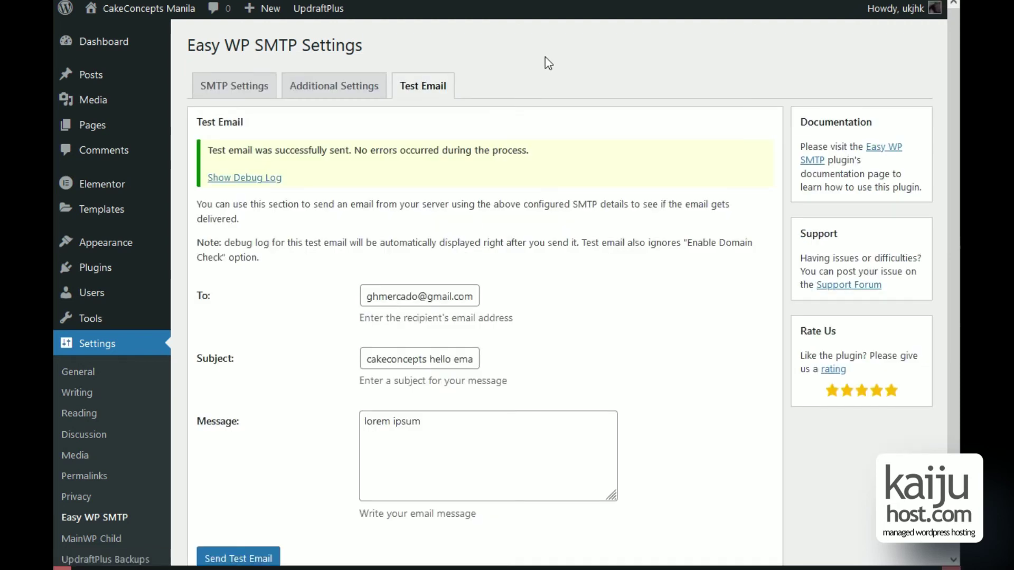
{"action": "left_click", "coordinate": [275, 177]}
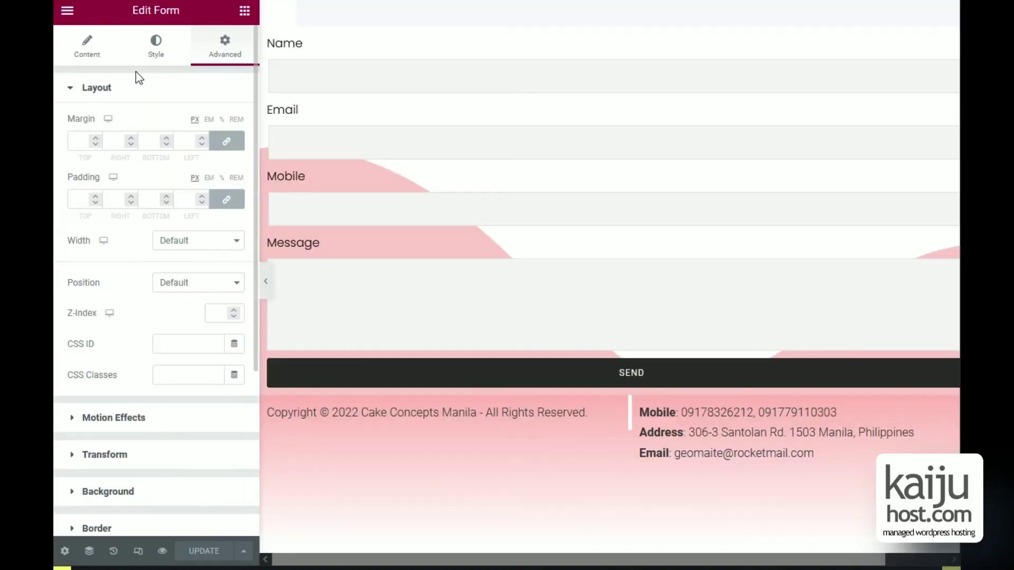
In the form's Content tab, expand the Email section and inspect the recipient address in To.
{"action": "left_click", "coordinate": [90, 49]}
{"action": "scroll", "coordinate": [106, 93], "scroll_direction": "down", "scroll_amount": 4}
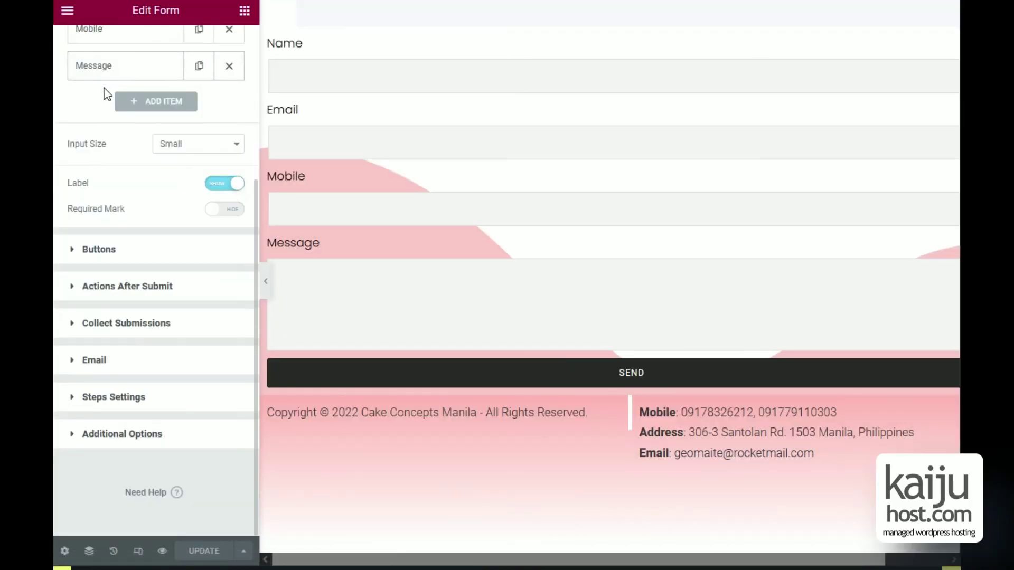
{"action": "left_click", "coordinate": [113, 358]}
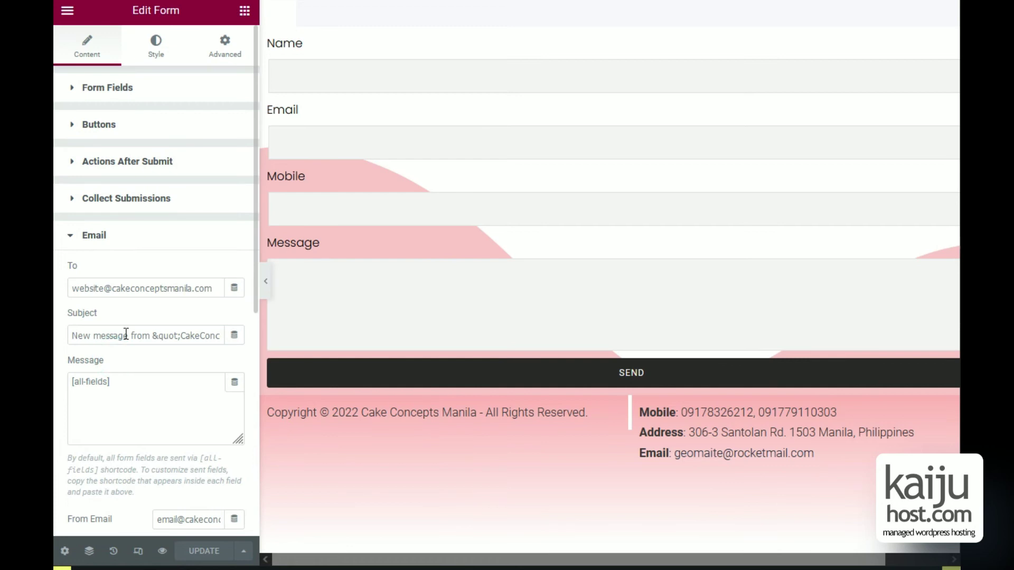
{"action": "double_click", "coordinate": [100, 290]}
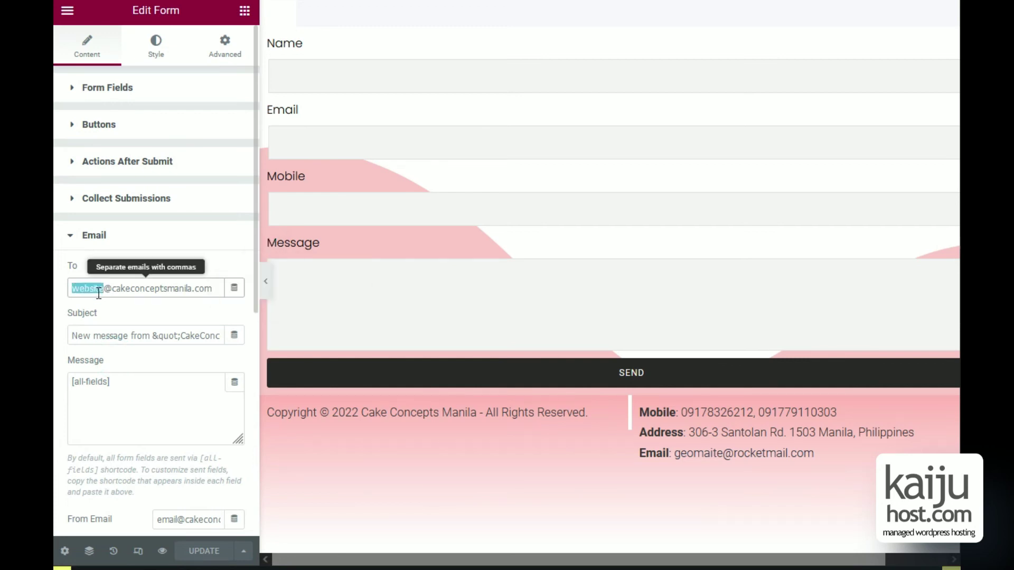
{"action": "left_click", "coordinate": [222, 286], "text": "shift"}
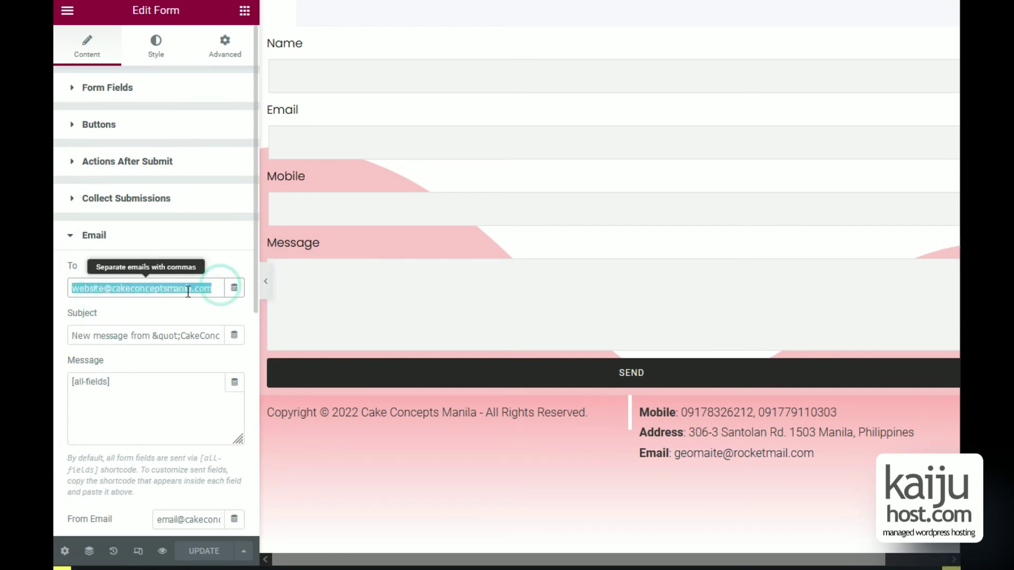
{"action": "left_click", "coordinate": [158, 398]}
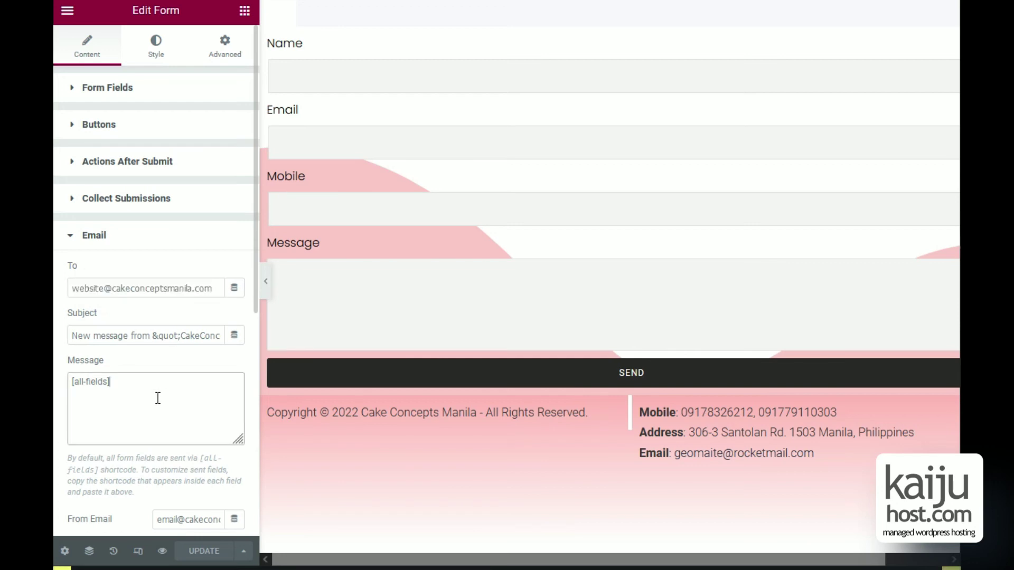
{"action": "left_click", "coordinate": [158, 400]}
{"action": "scroll", "coordinate": [158, 402], "scroll_direction": "down", "scroll_amount": 6}
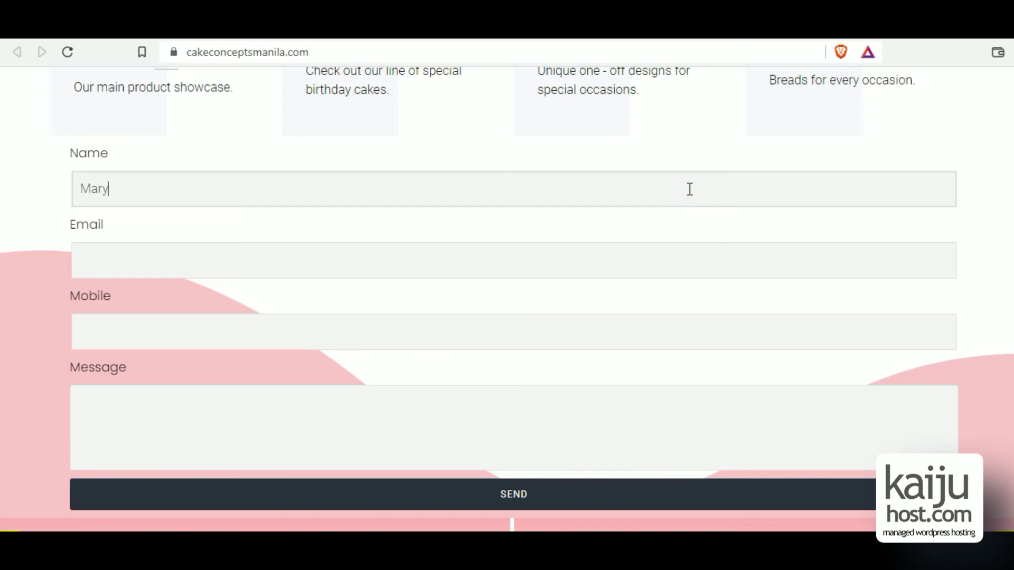
Fill in a sample email, mobile number and 'Hi I'd like to order. Please contact me, thank you', then submit.
{"action": "key", "text": "Tab"}
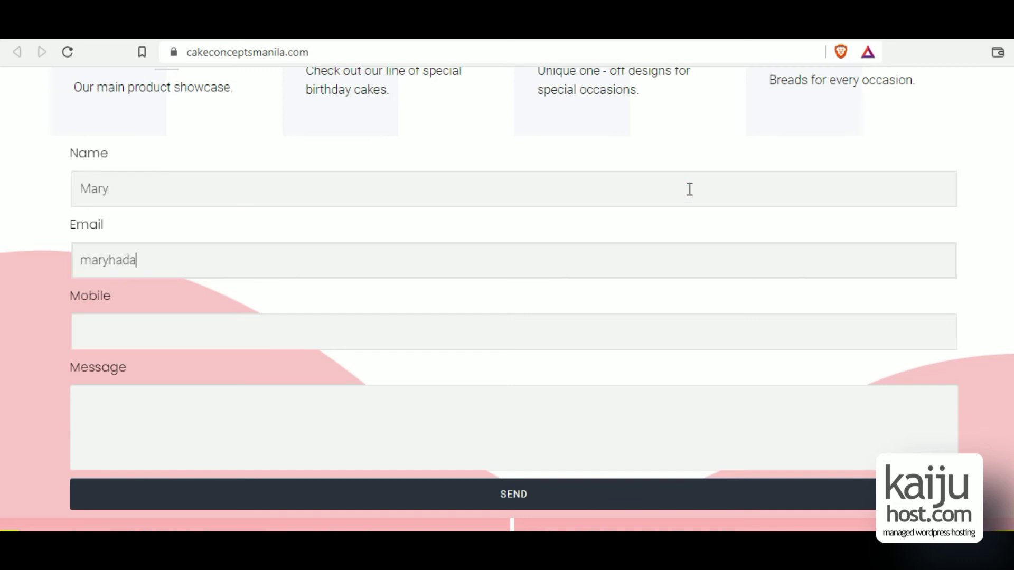
{"action": "key", "text": "Tab"}
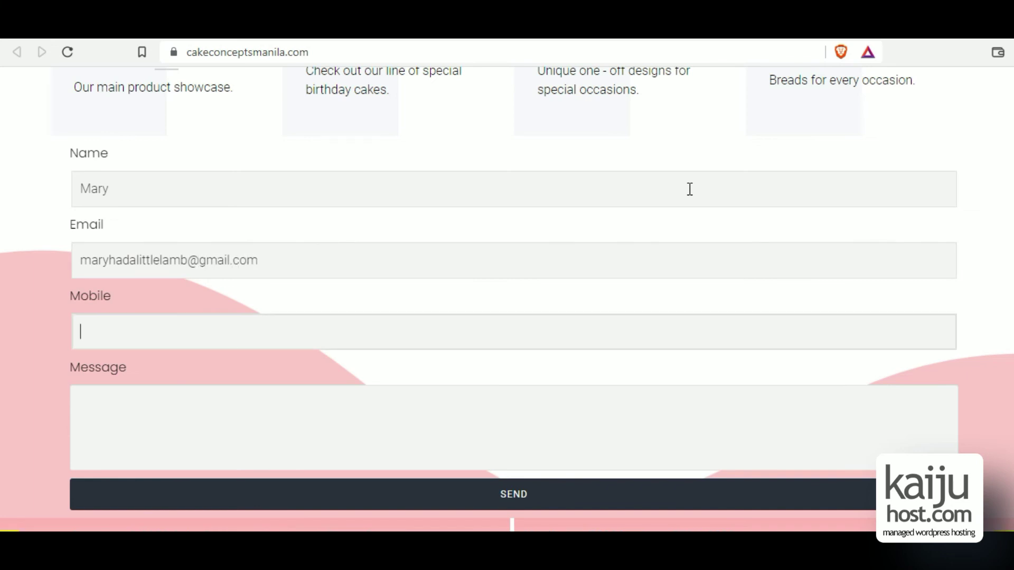
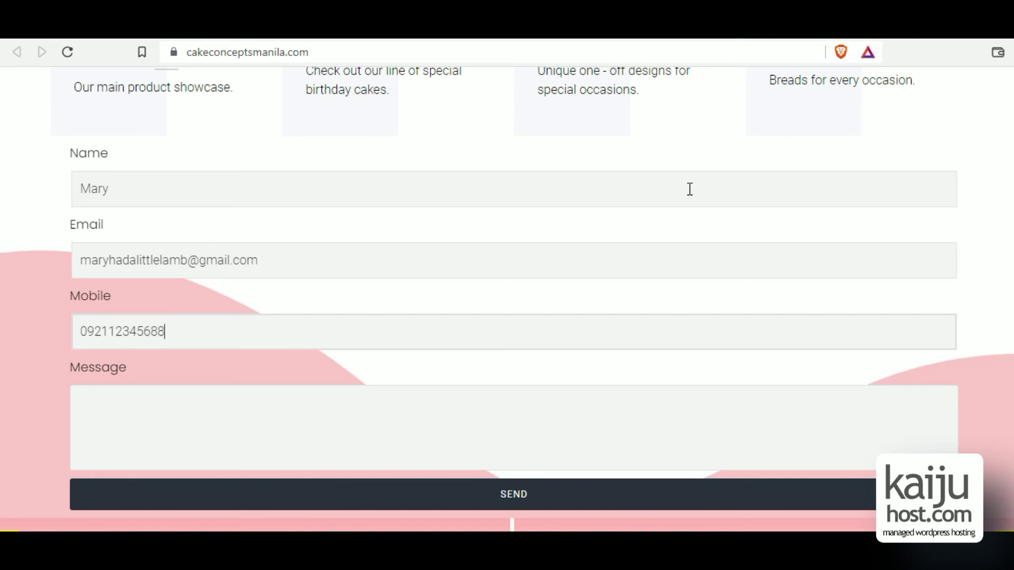
{"action": "key", "text": "Tab"}
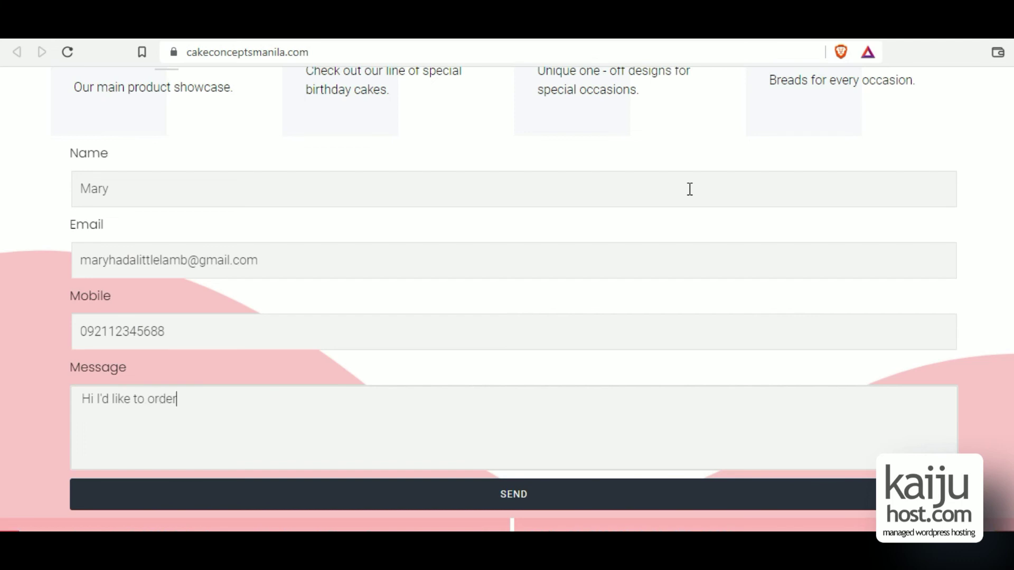
{"action": "type", "text": "Hi I'd like to order. Please contact me, thank you!"}
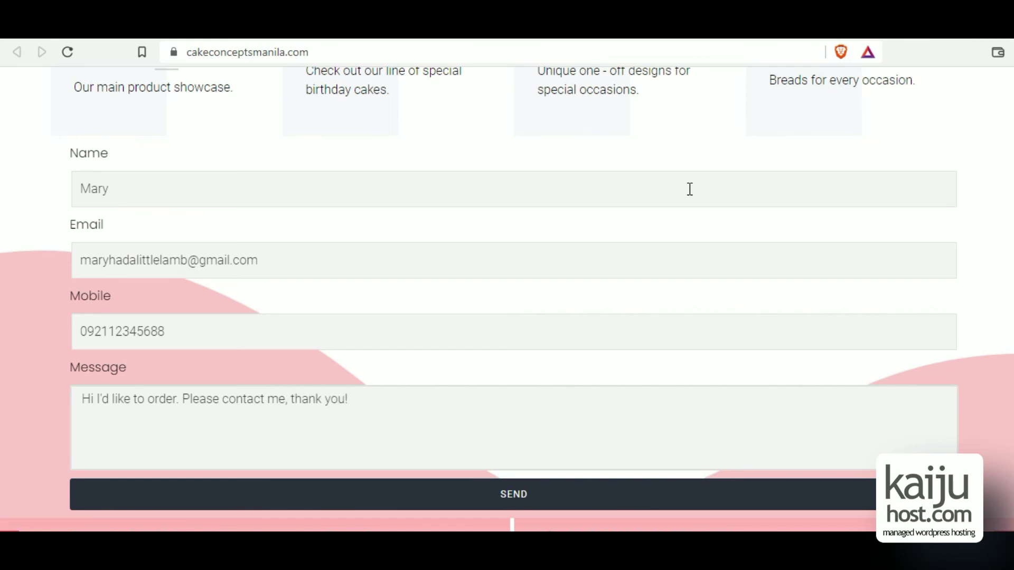
{"action": "left_click", "coordinate": [729, 502]}
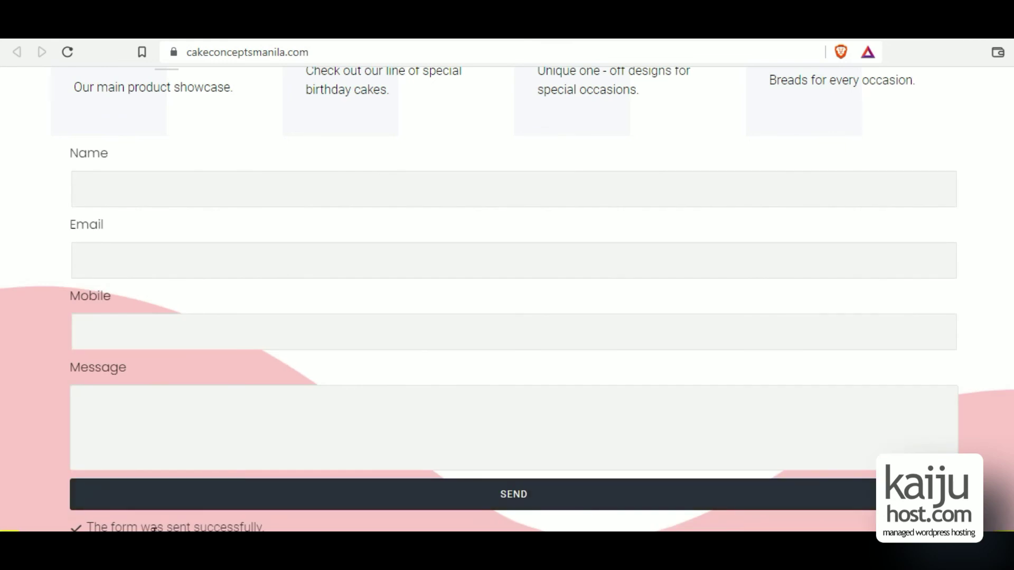
{"action": "triple_click", "coordinate": [149, 523]}
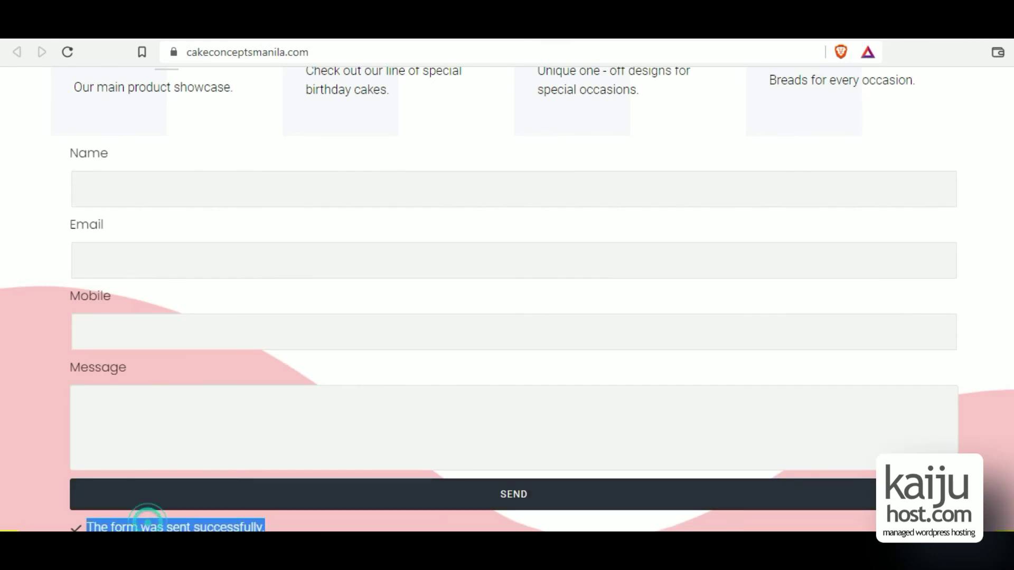
{"action": "scroll", "coordinate": [149, 522], "scroll_direction": "down", "scroll_amount": 1}
Highlight the submitted Message line in the CakeConcepts Manila email in Gmail.
{"action": "left_click", "coordinate": [184, 496]}
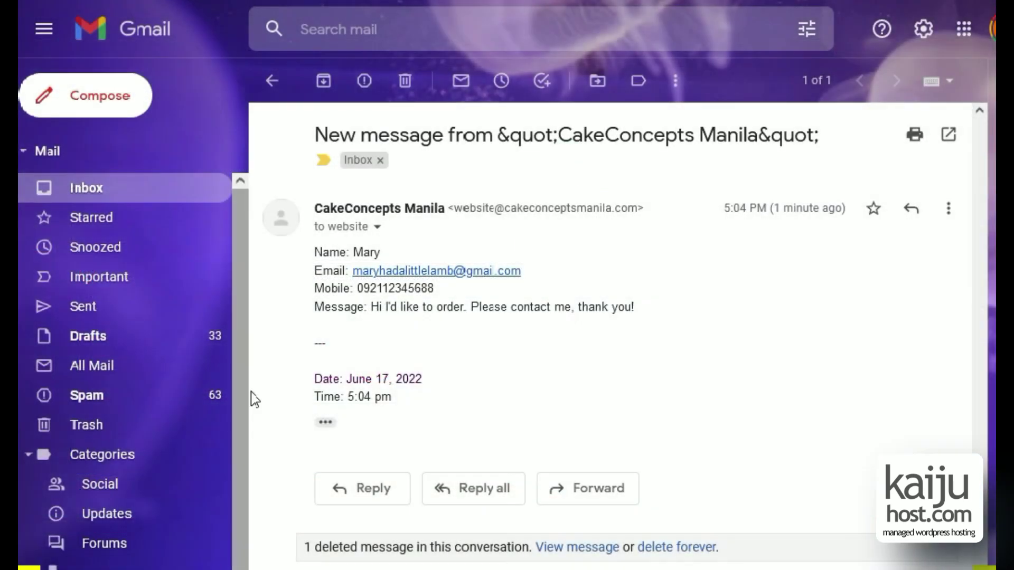
{"action": "triple_click", "coordinate": [397, 310]}
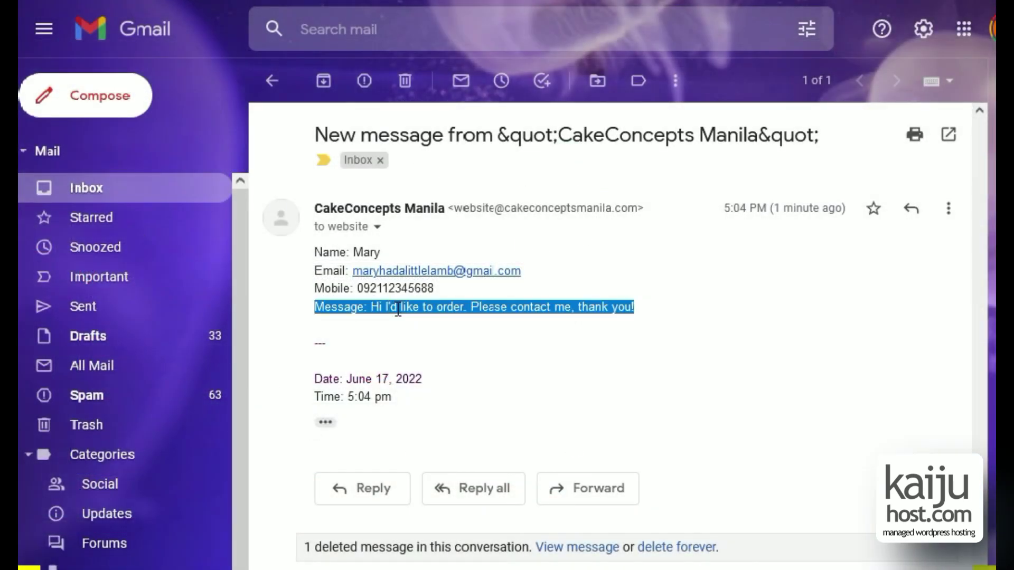